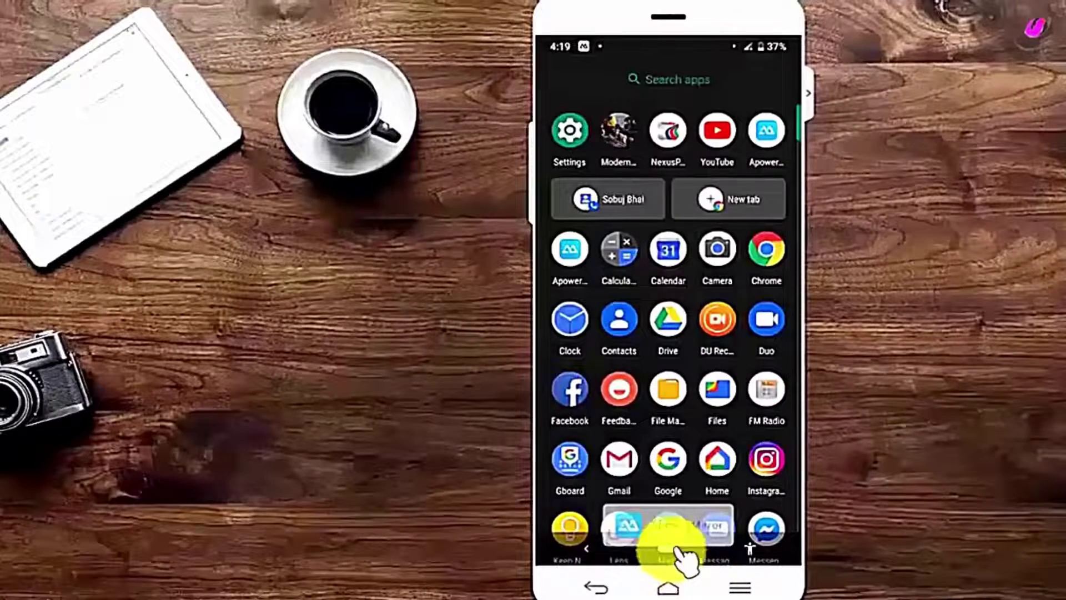
Reset app preferences for all 53 apps from Apps & notifications' overflow menu.
click(571, 143)
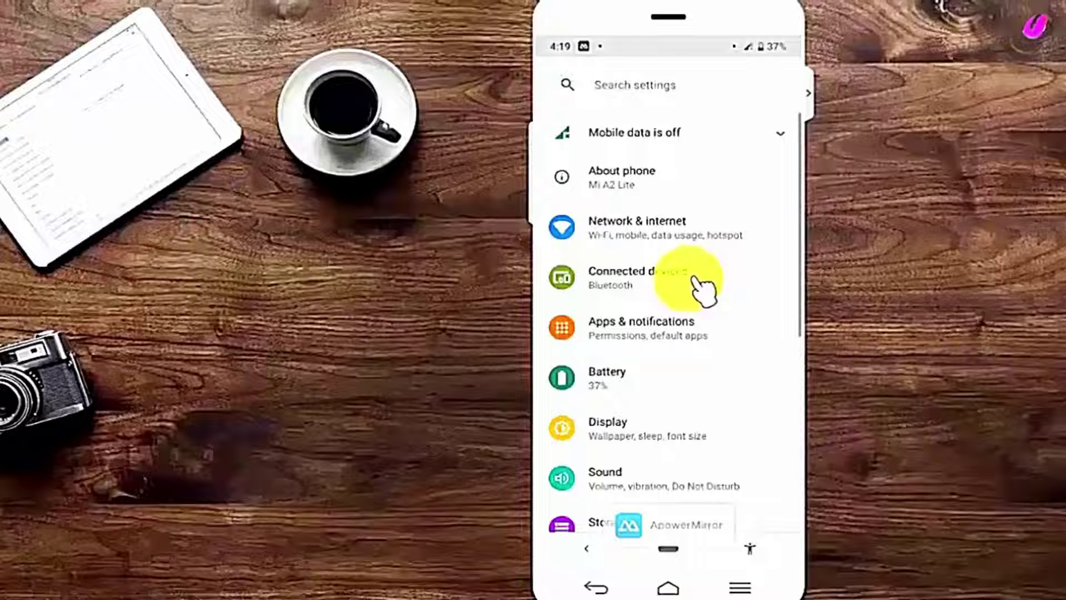
click(699, 328)
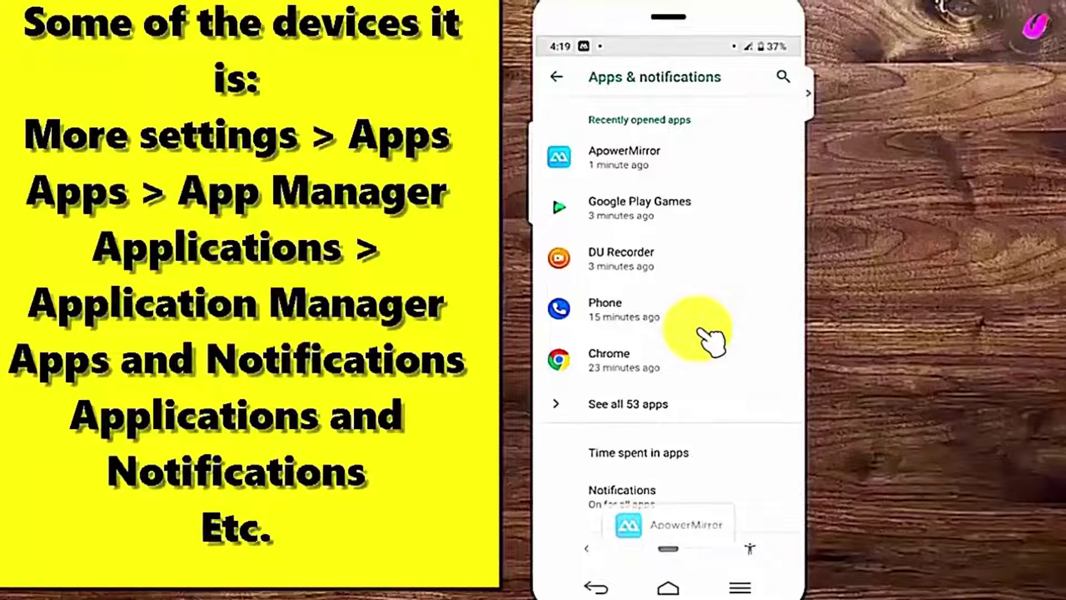
scroll(712, 339, down, 1)
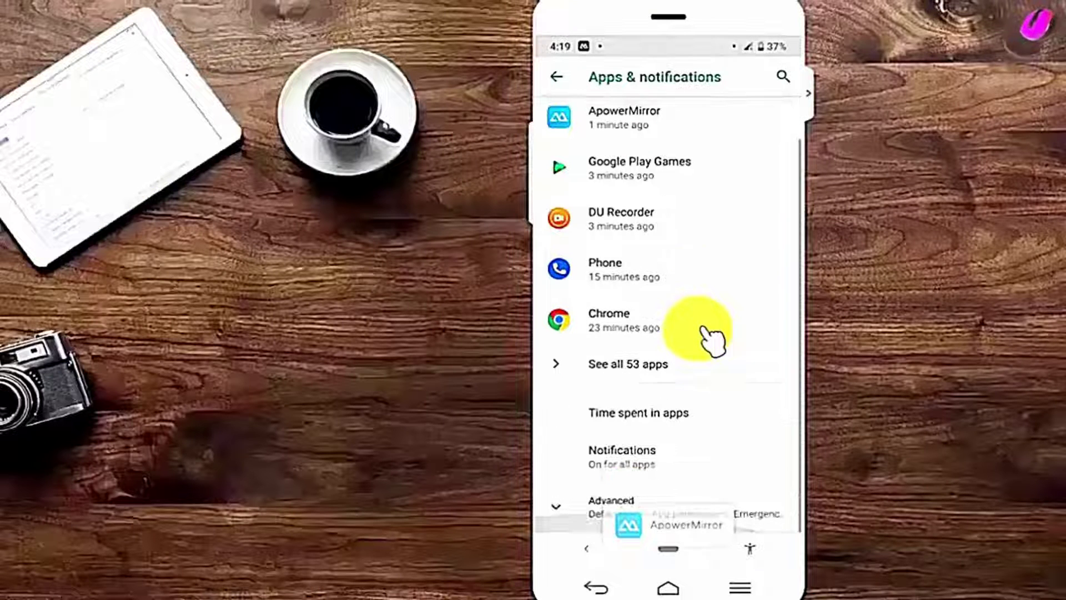
click(655, 361)
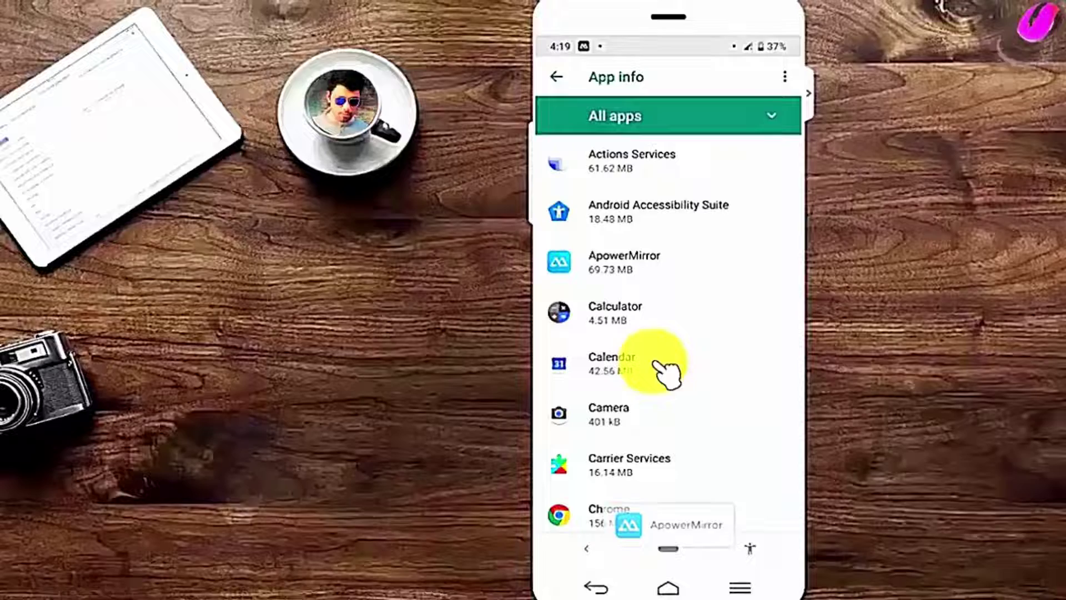
click(784, 80)
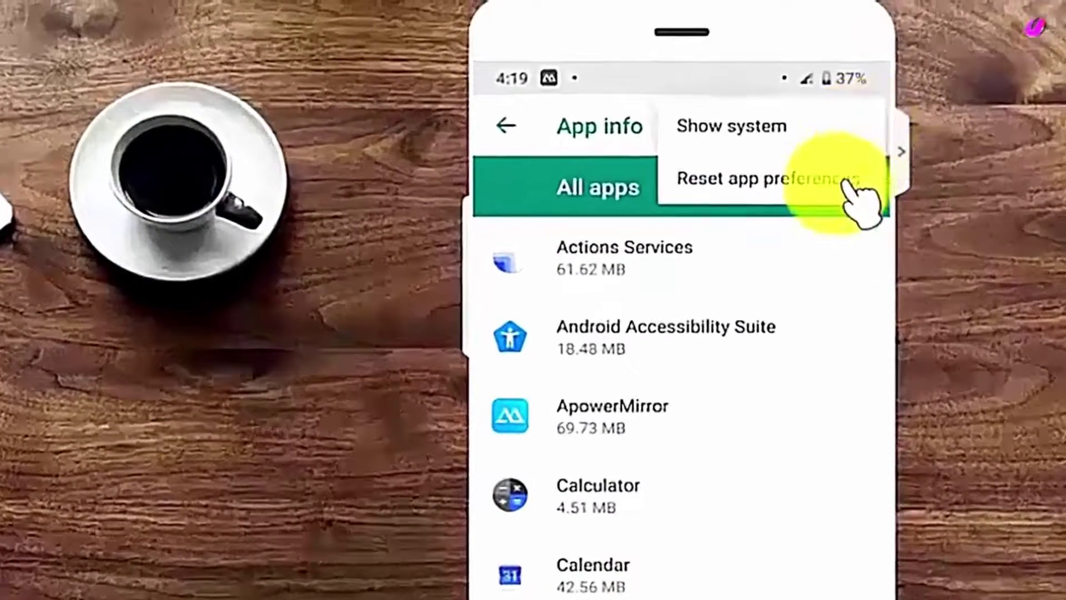
click(844, 180)
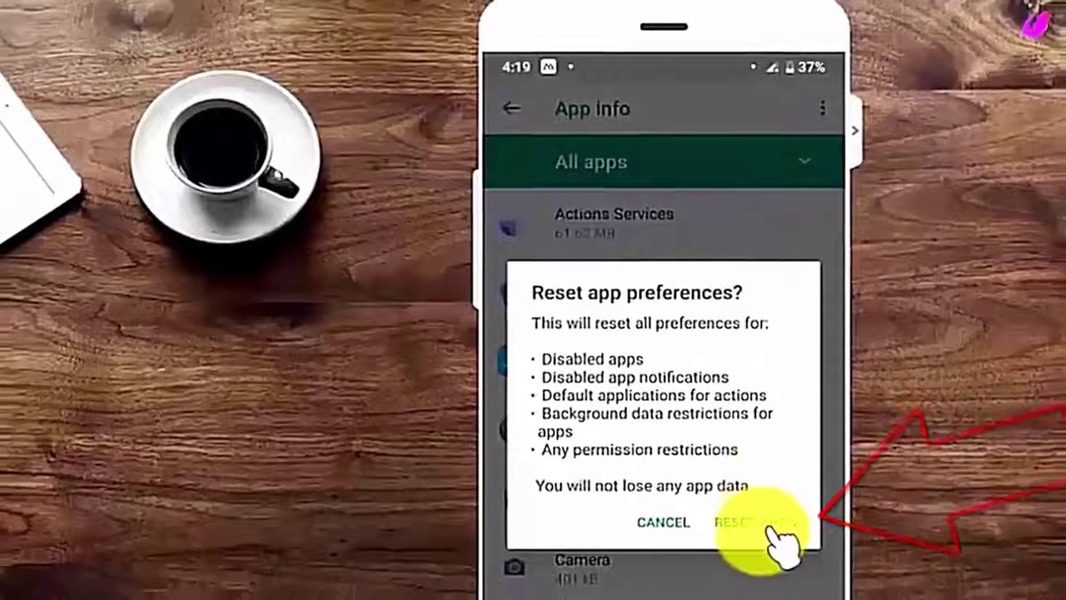
click(769, 527)
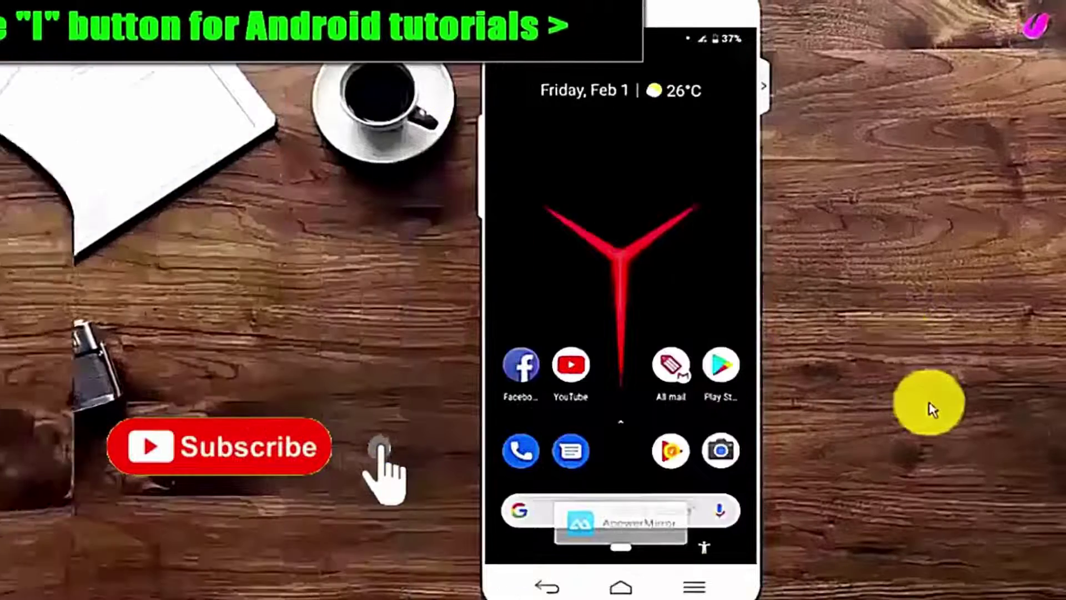
Launch Settings from the app drawer and find Instagram in the list of all 53 apps.
drag(654, 559, 673, 552)
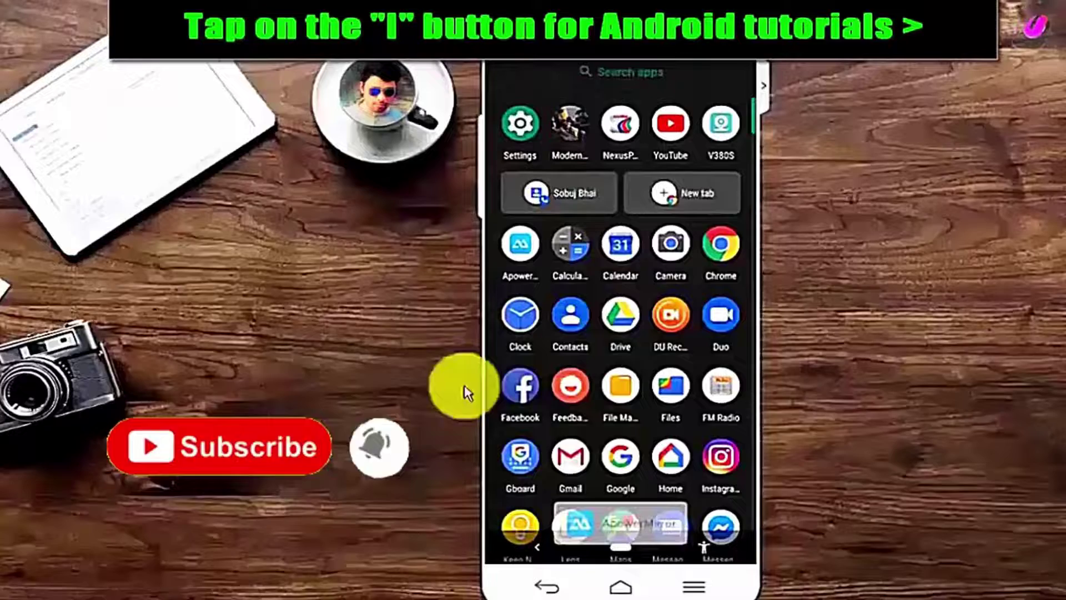
scroll(578, 416, down, 5)
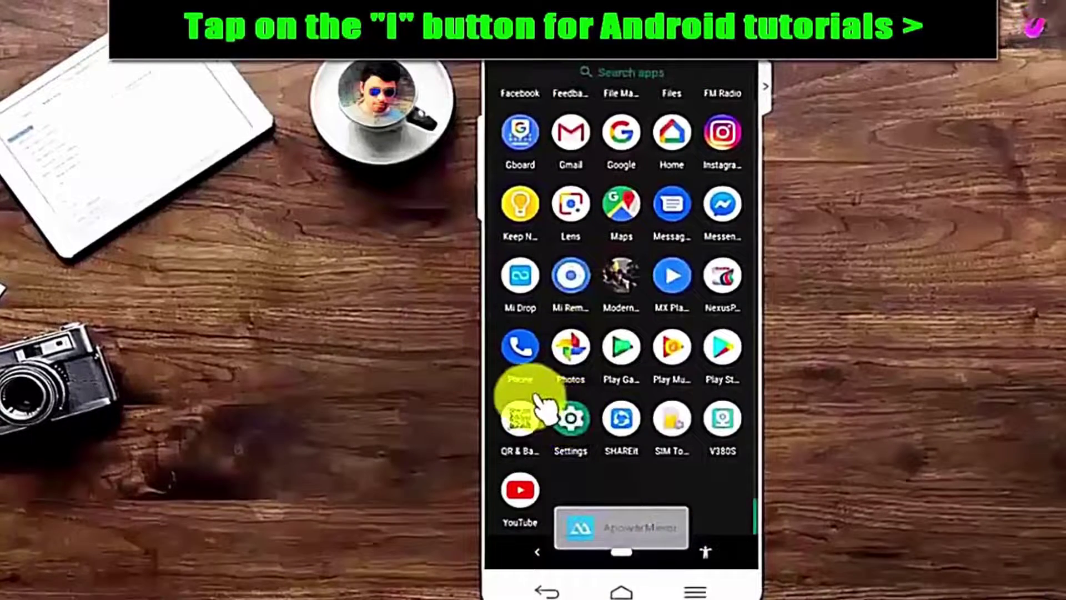
click(561, 429)
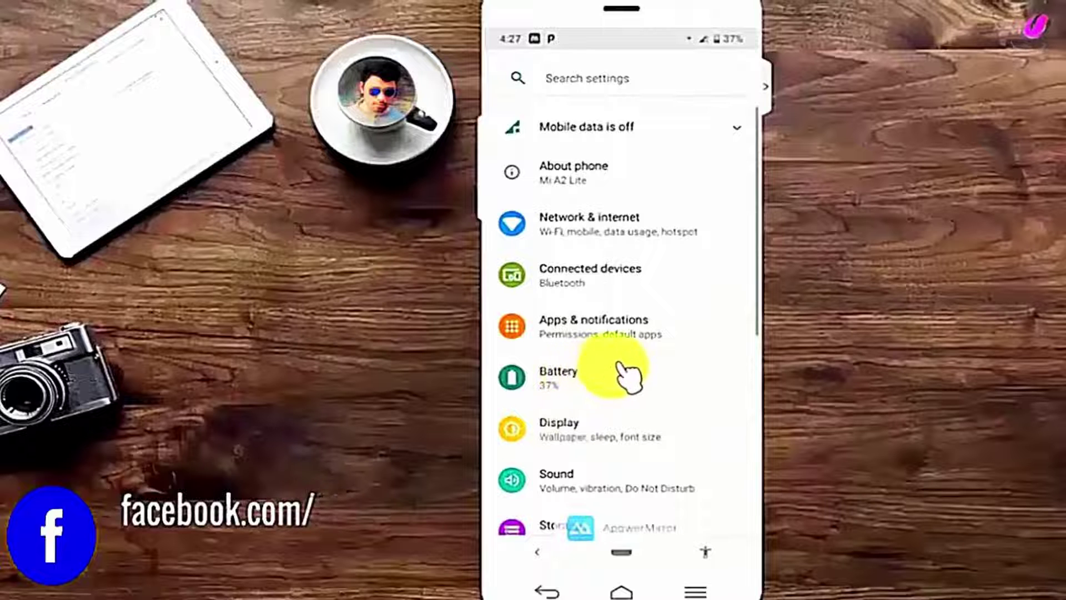
click(639, 313)
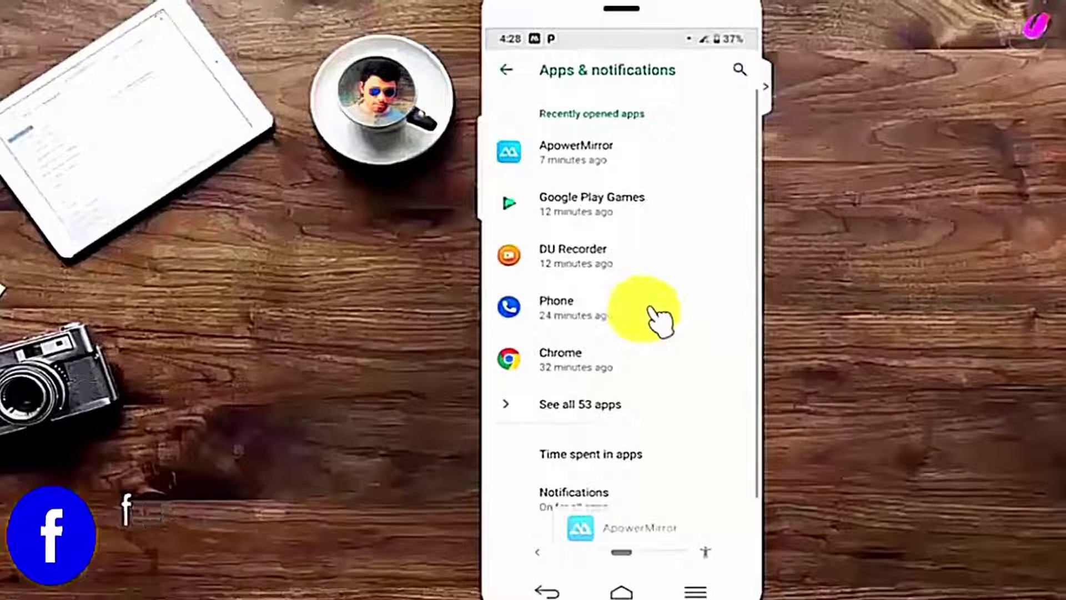
scroll(659, 318, down, 2)
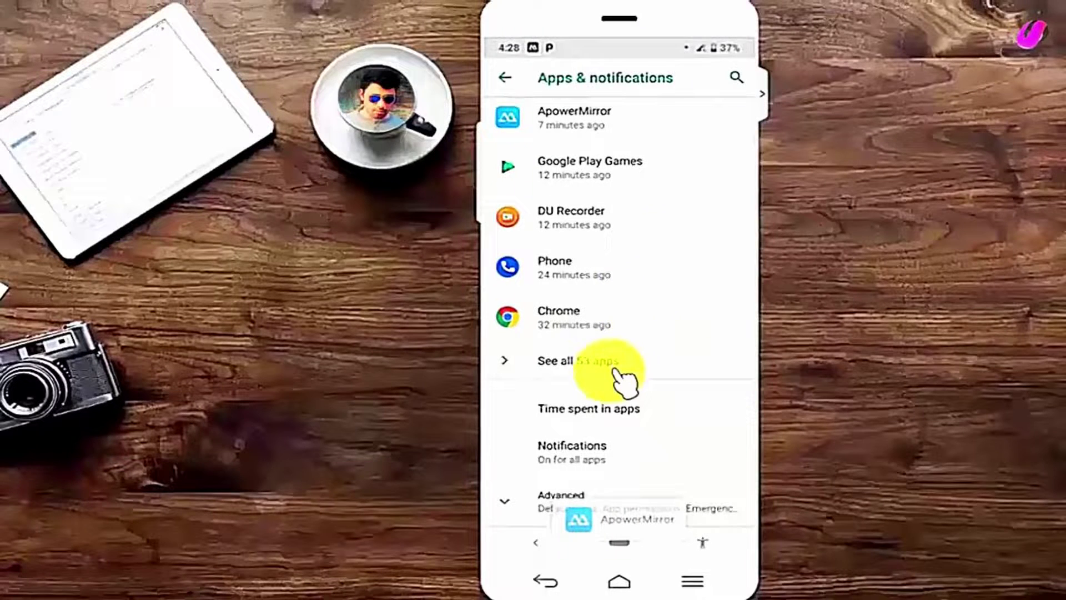
click(608, 371)
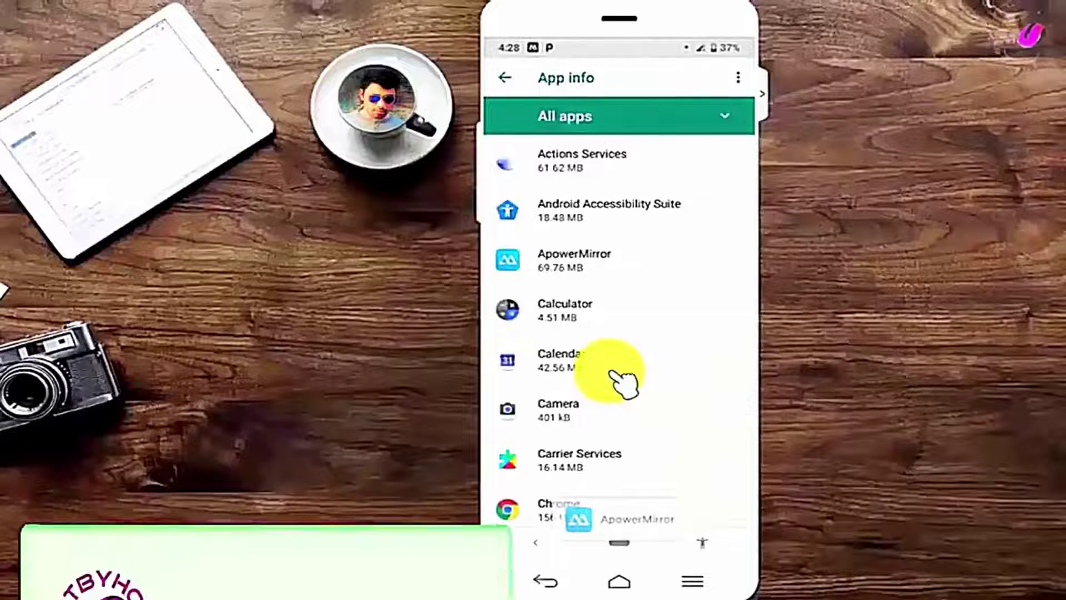
scroll(622, 380, down, 10)
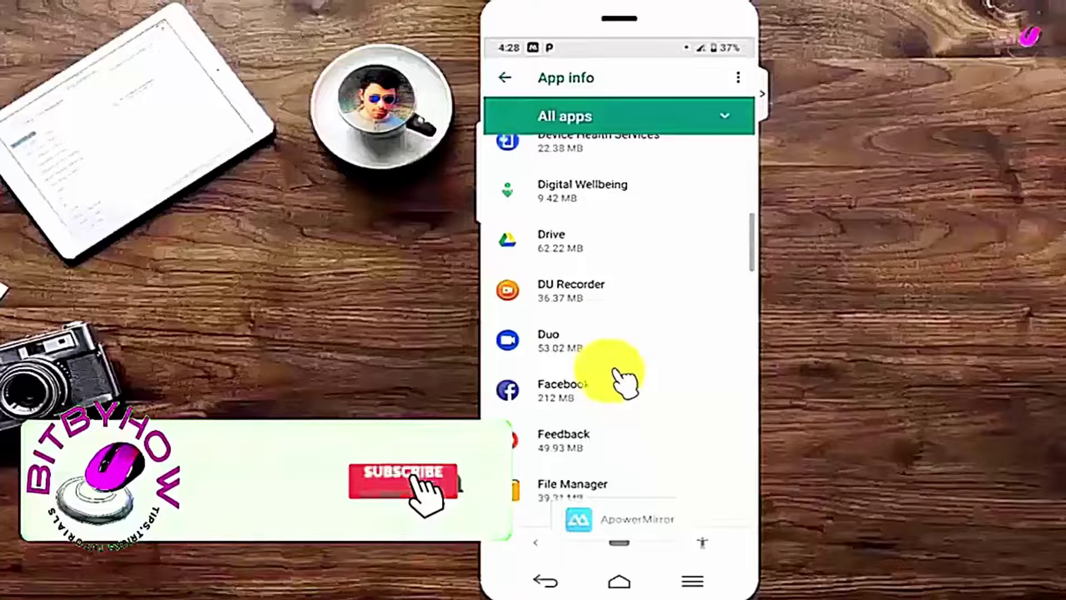
scroll(606, 355, down, 10)
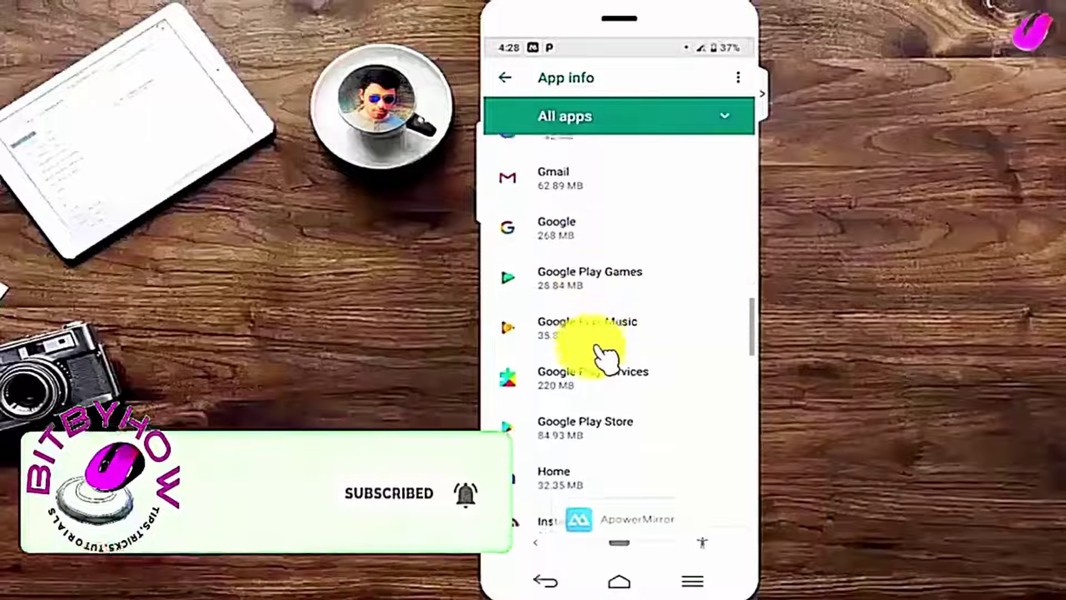
scroll(607, 355, down, 10)
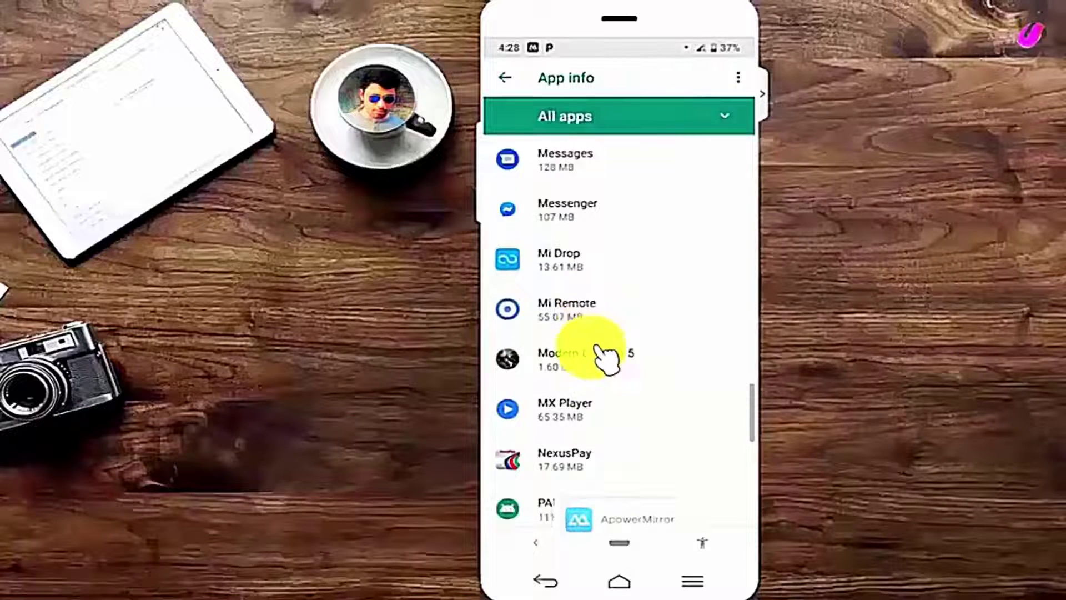
scroll(606, 355, up, 6)
scroll(602, 355, up, 1)
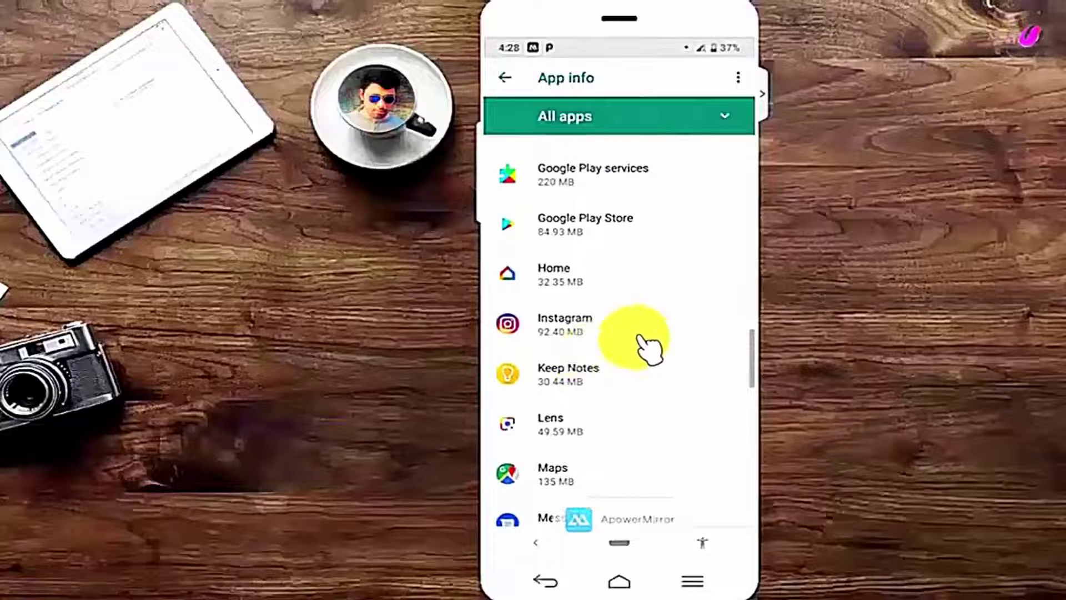
click(618, 332)
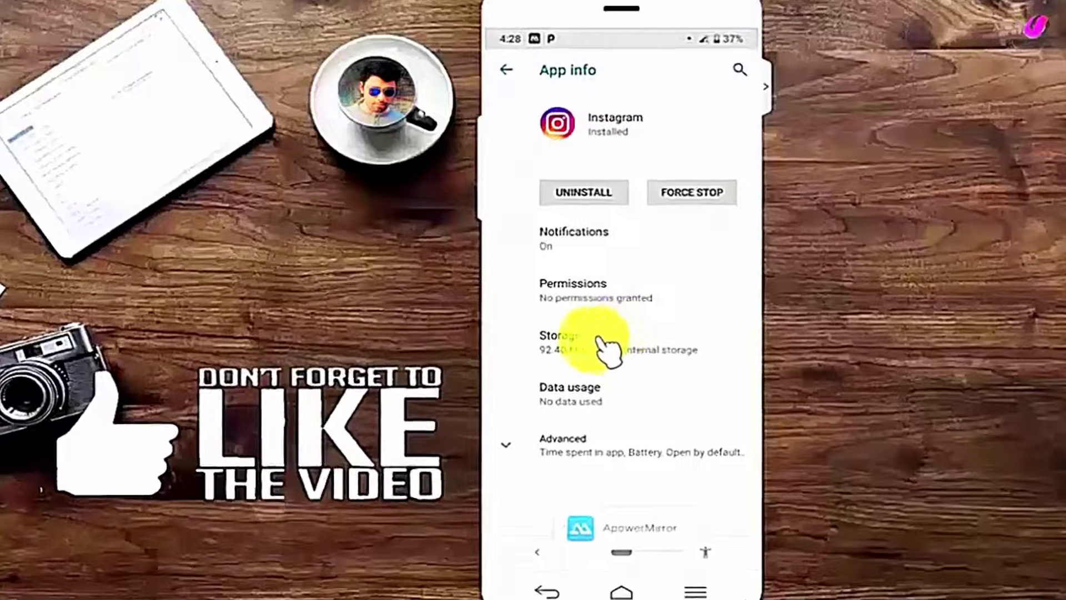
Clear Instagram's cache and storage so user data and cache both show 0 B.
click(645, 349)
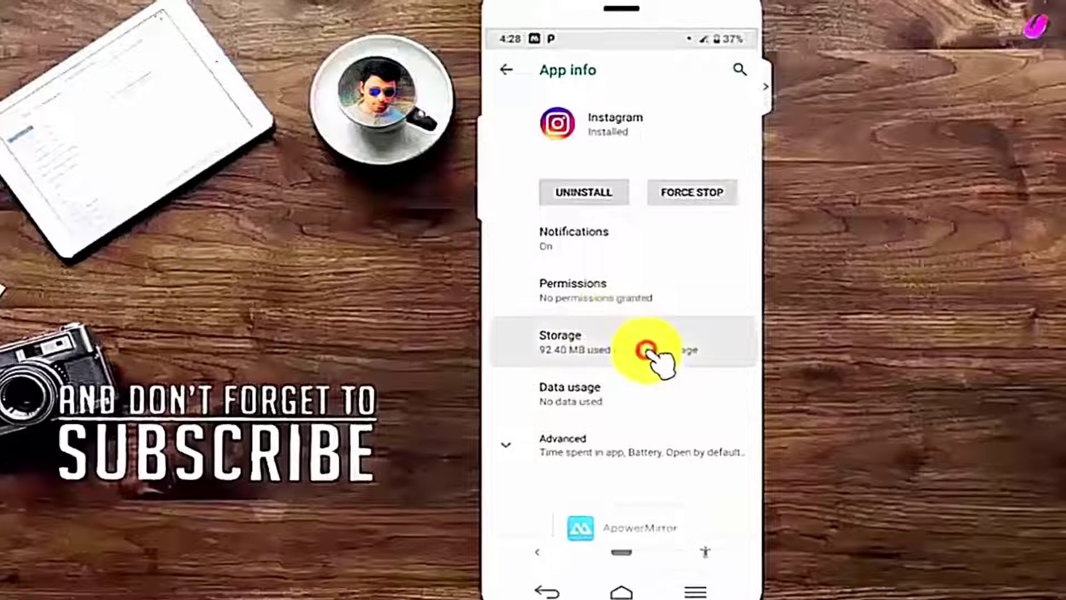
click(700, 198)
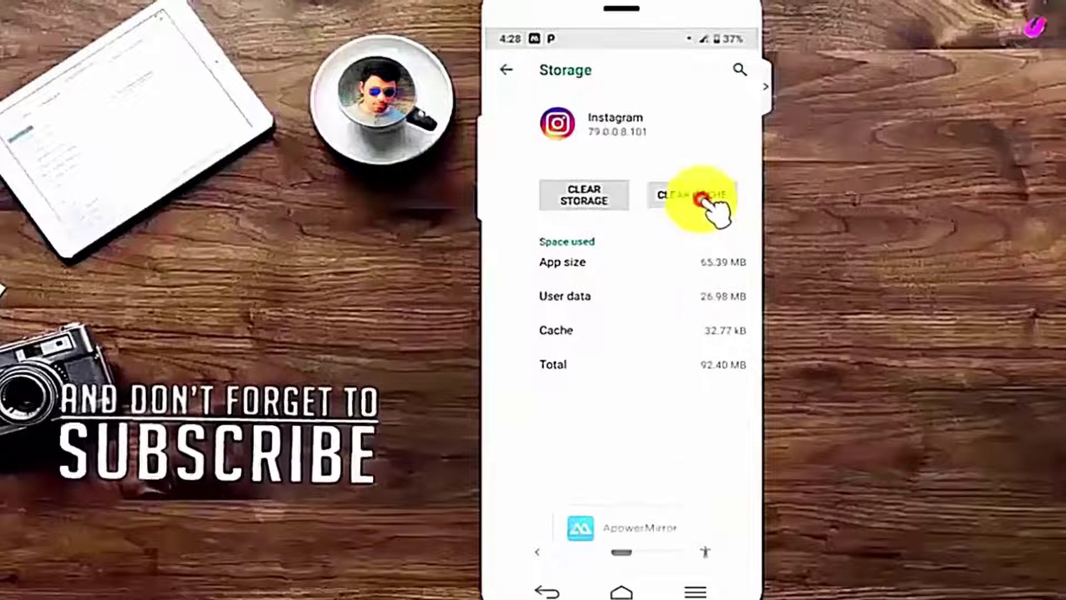
click(592, 198)
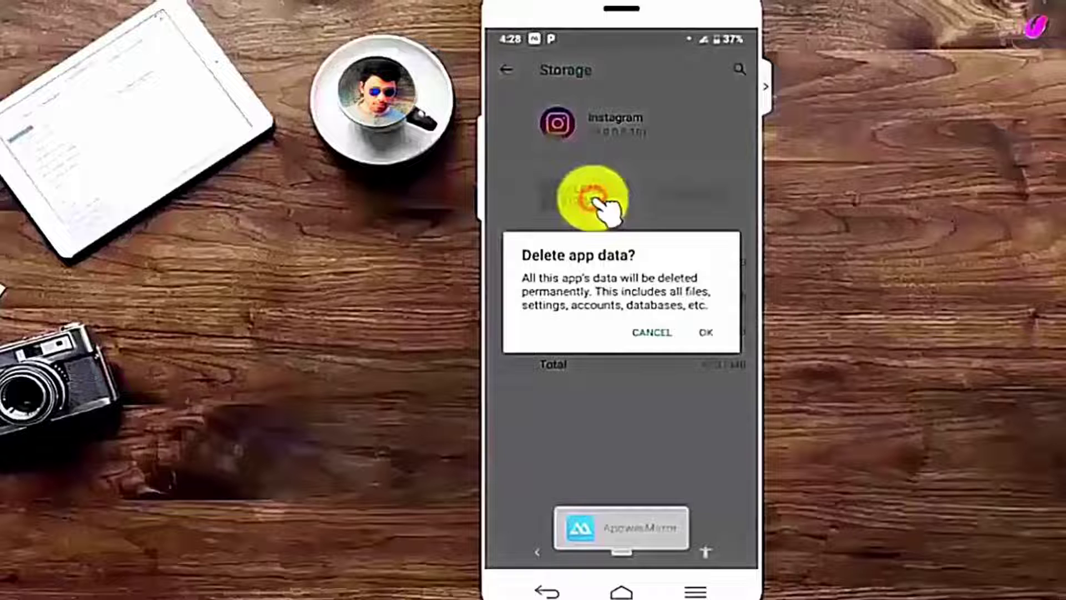
click(697, 333)
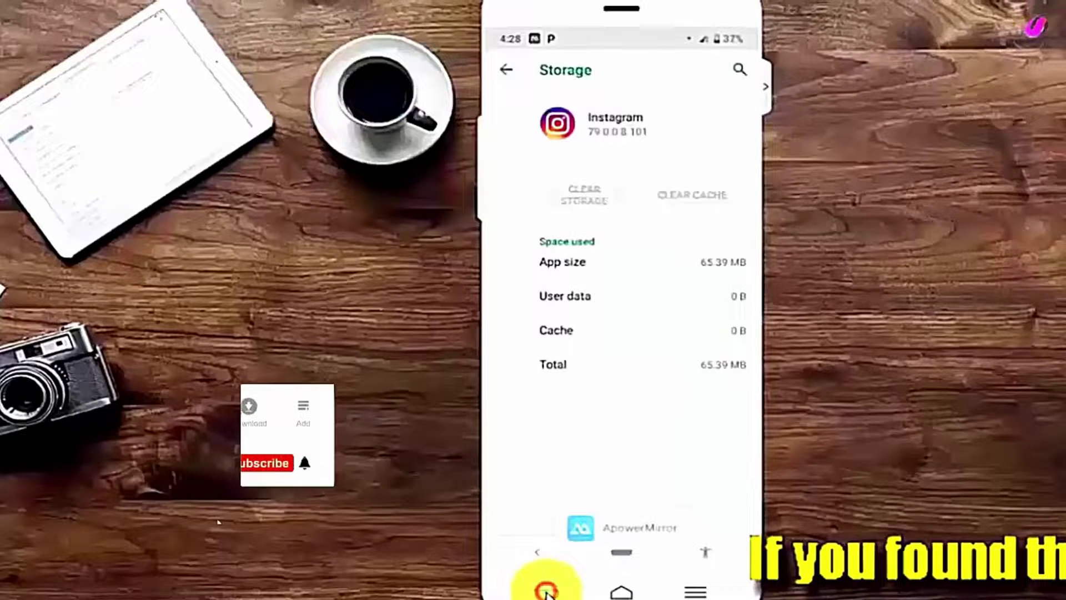
click(547, 593)
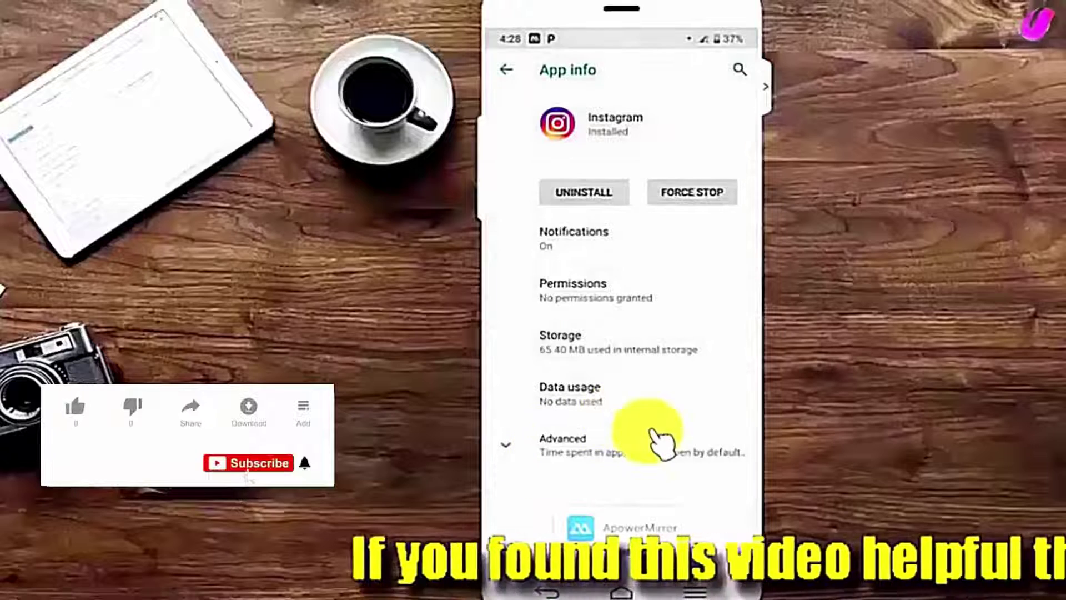
click(635, 291)
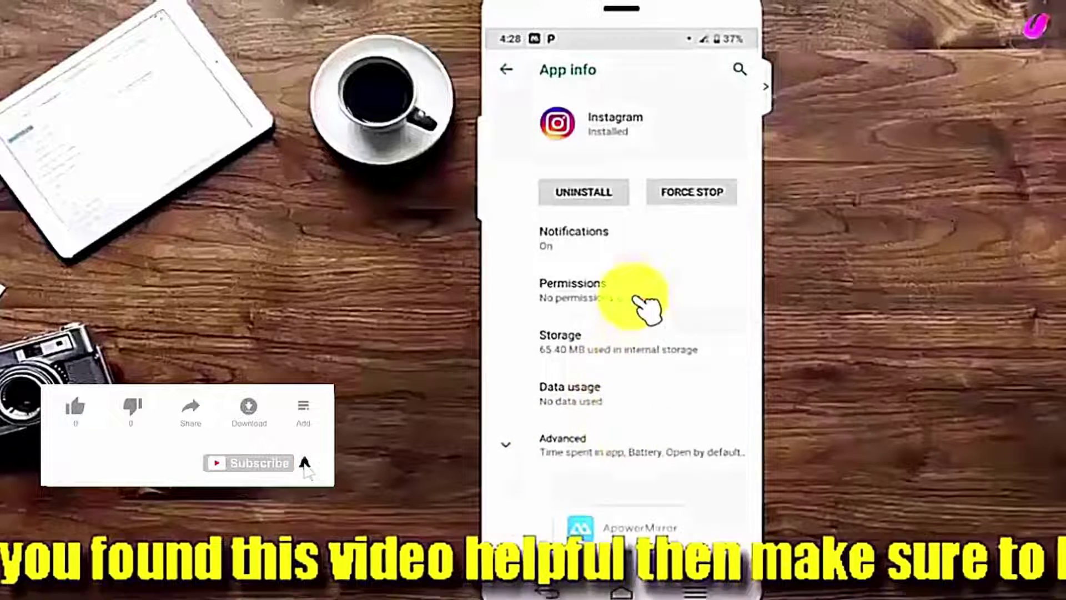
Allow Instagram Camera, Contacts, Location, Microphone, Phone, SMS and Storage permissions.
click(731, 149)
click(732, 187)
click(732, 226)
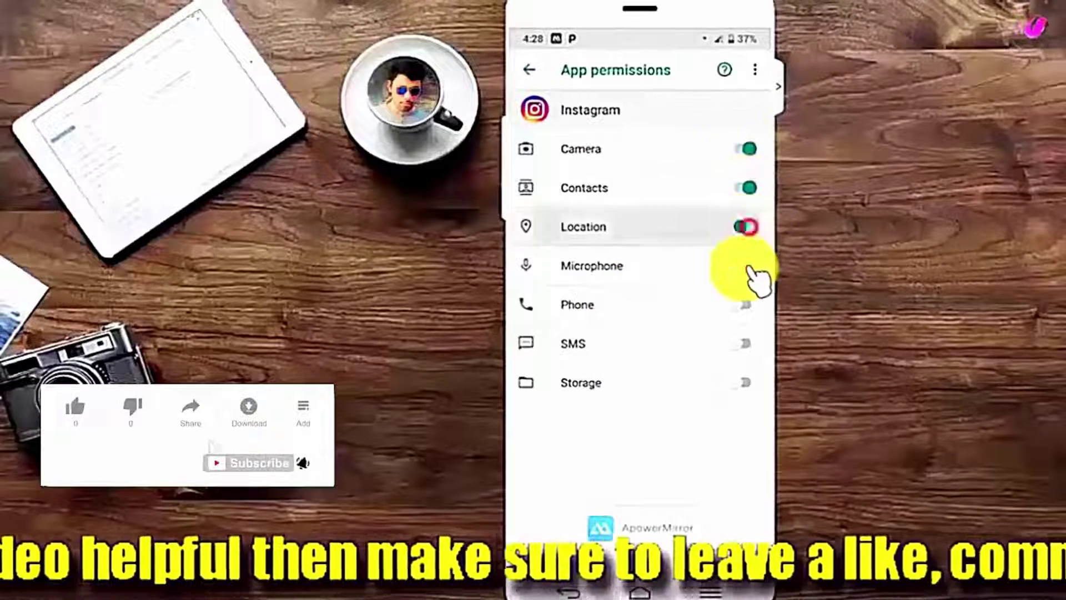
click(731, 265)
click(732, 304)
click(744, 344)
click(744, 381)
Back out of Settings to the home screen and bring up the app drawer.
click(568, 593)
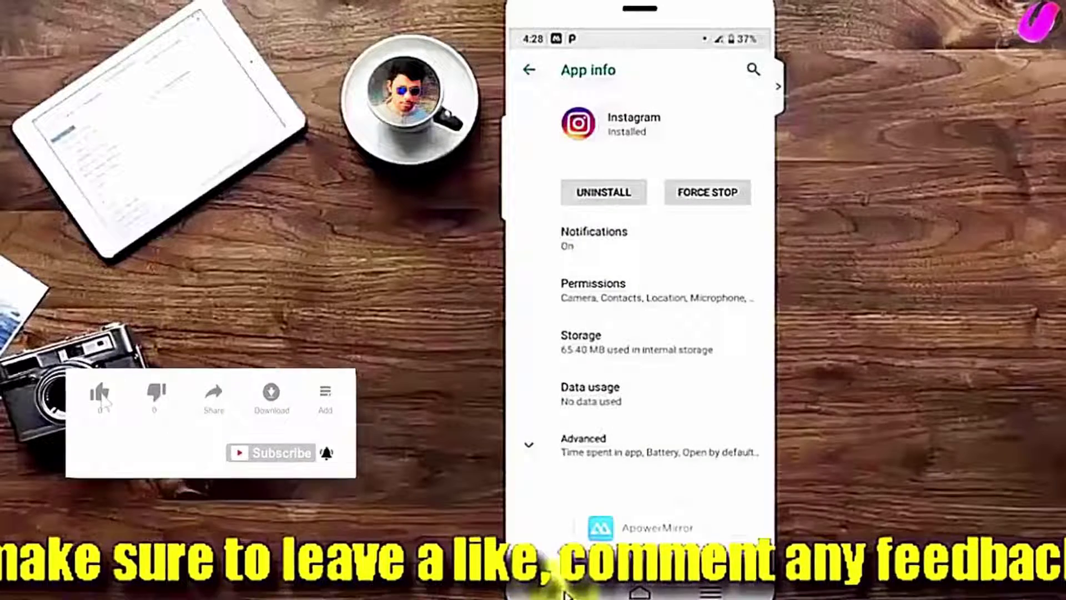
click(567, 593)
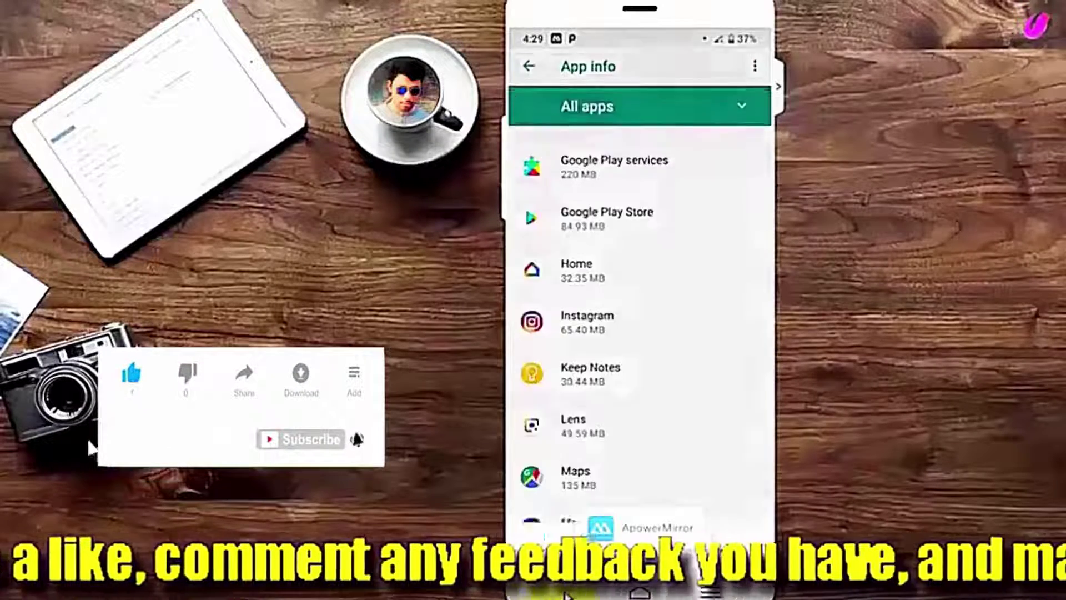
click(567, 593)
click(567, 593)
click(567, 593)
click(567, 593)
click(567, 593)
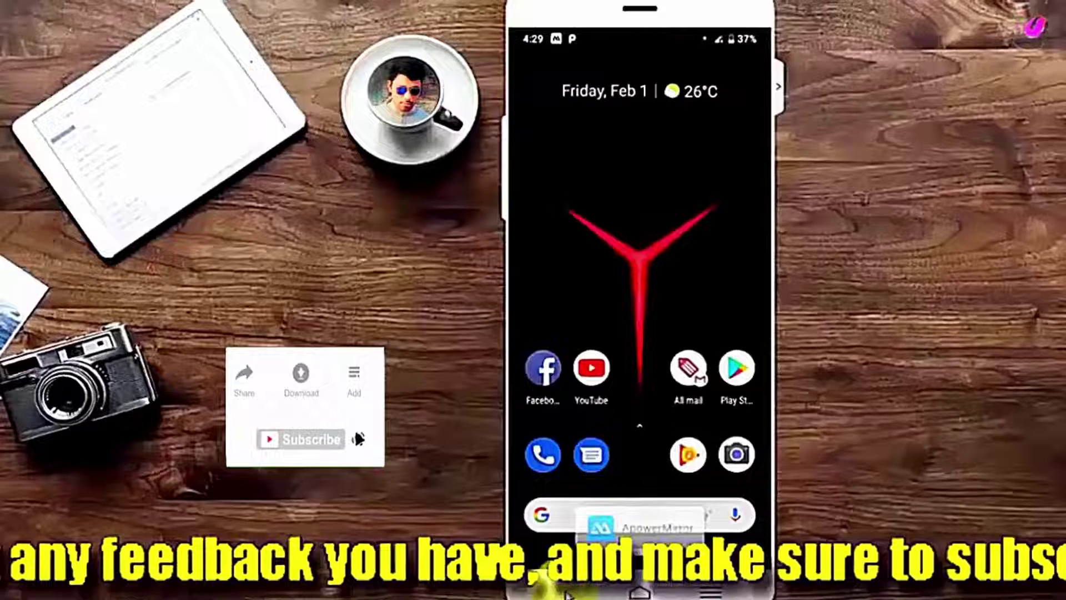
click(690, 368)
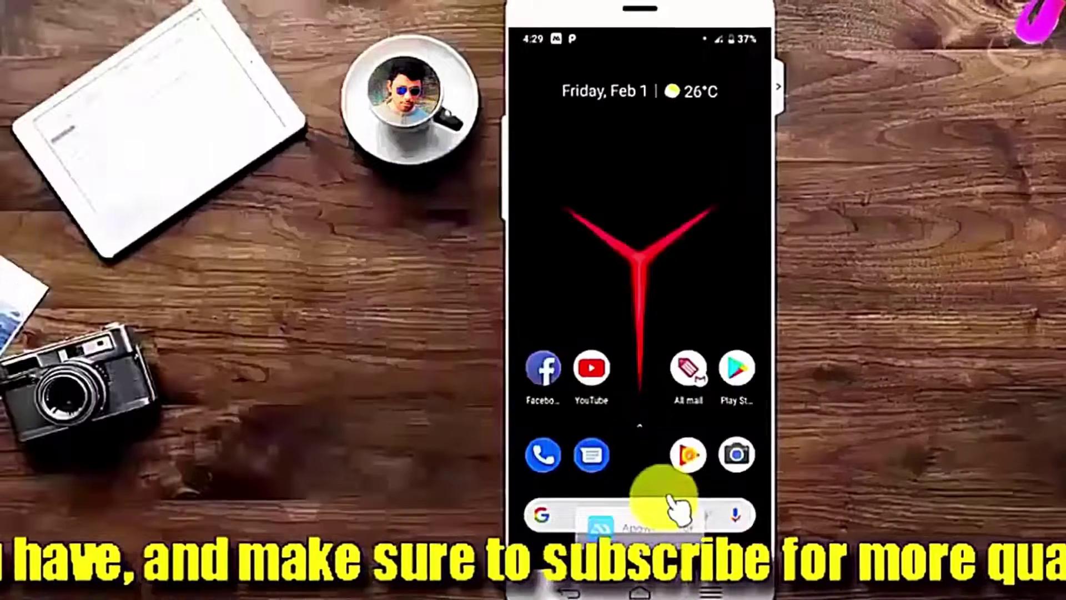
click(677, 505)
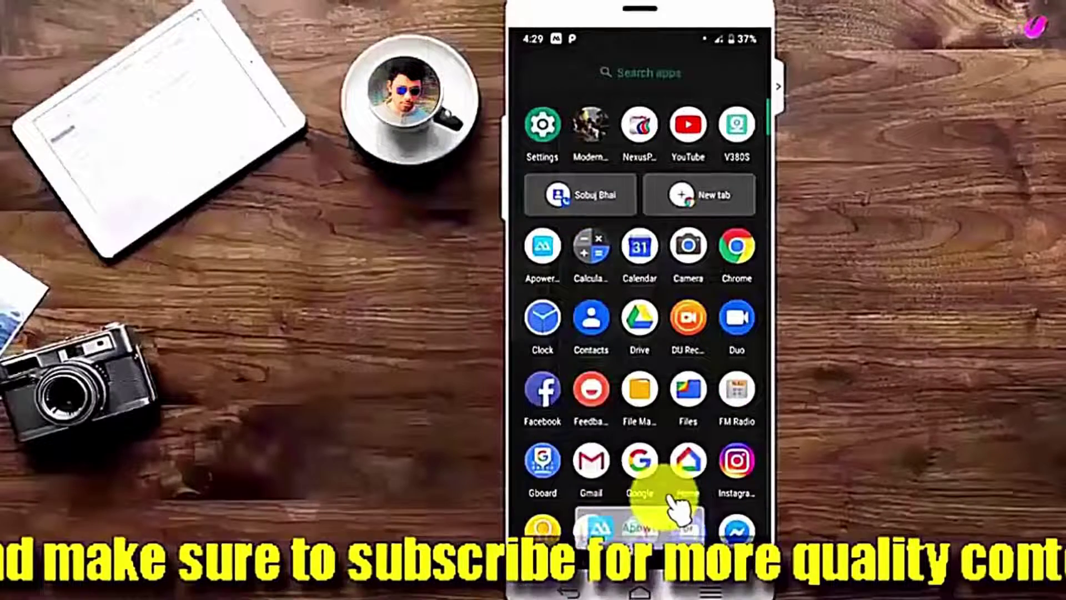
Force-stop Instagram from its App info page, then go back to the all-apps list.
click(542, 125)
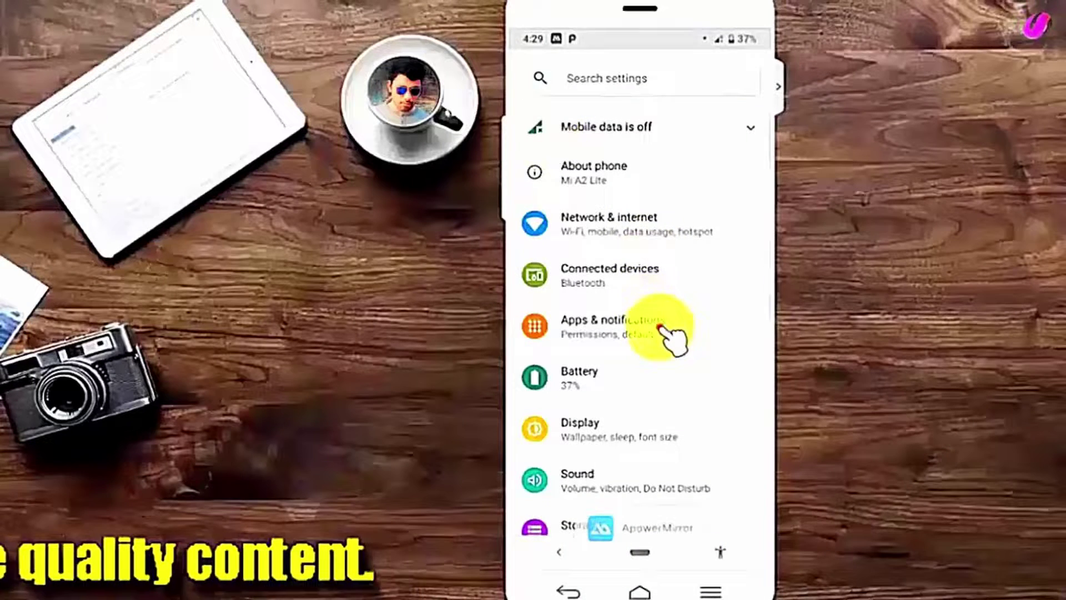
click(661, 328)
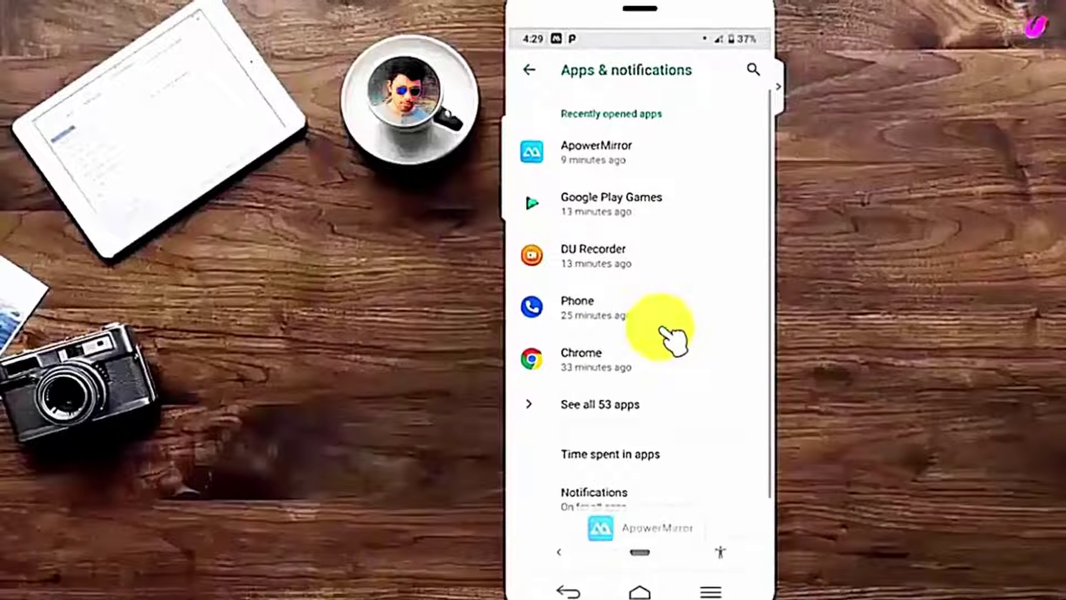
click(647, 411)
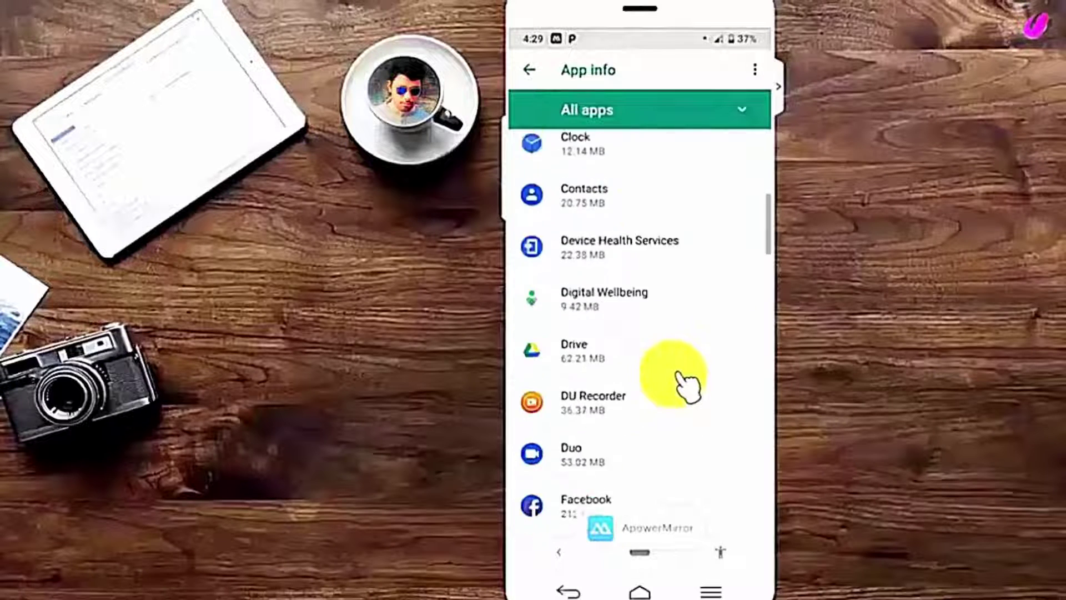
scroll(679, 372, down, 2)
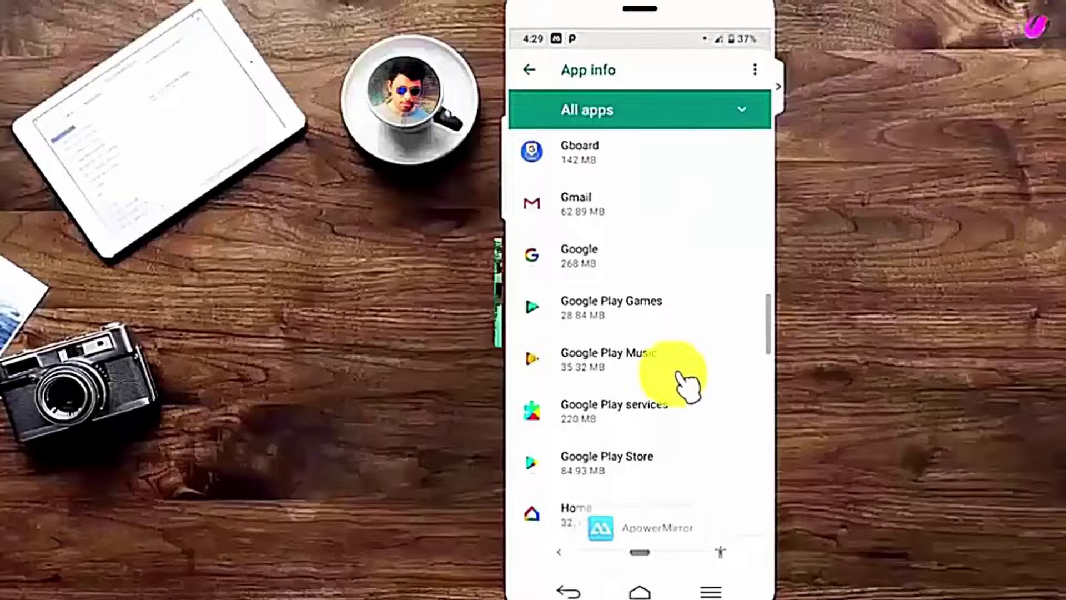
scroll(680, 372, up, 10)
scroll(680, 372, down, 5)
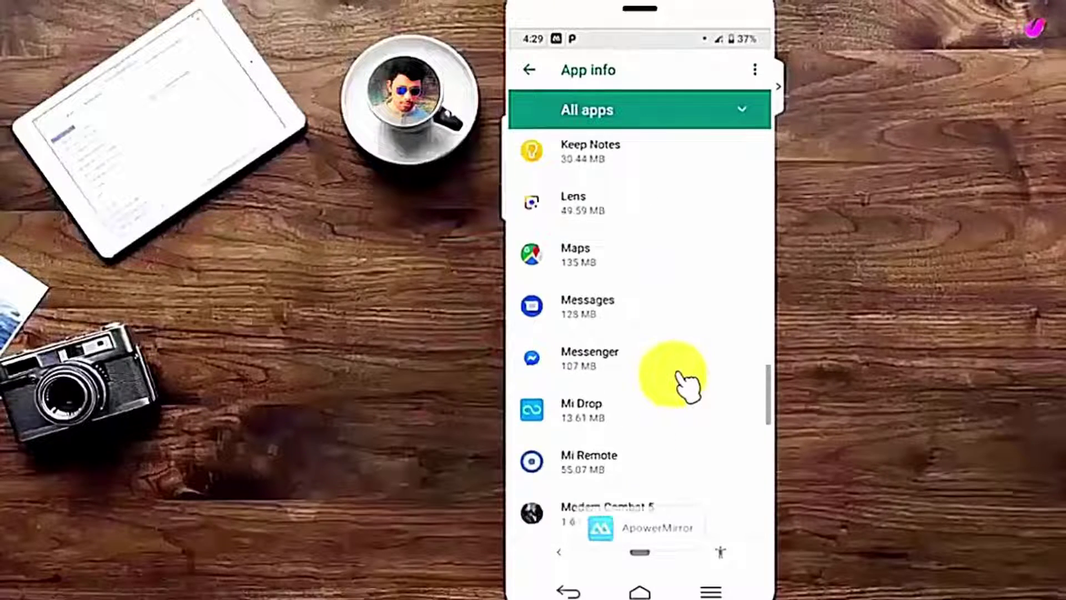
scroll(682, 375, up, 3)
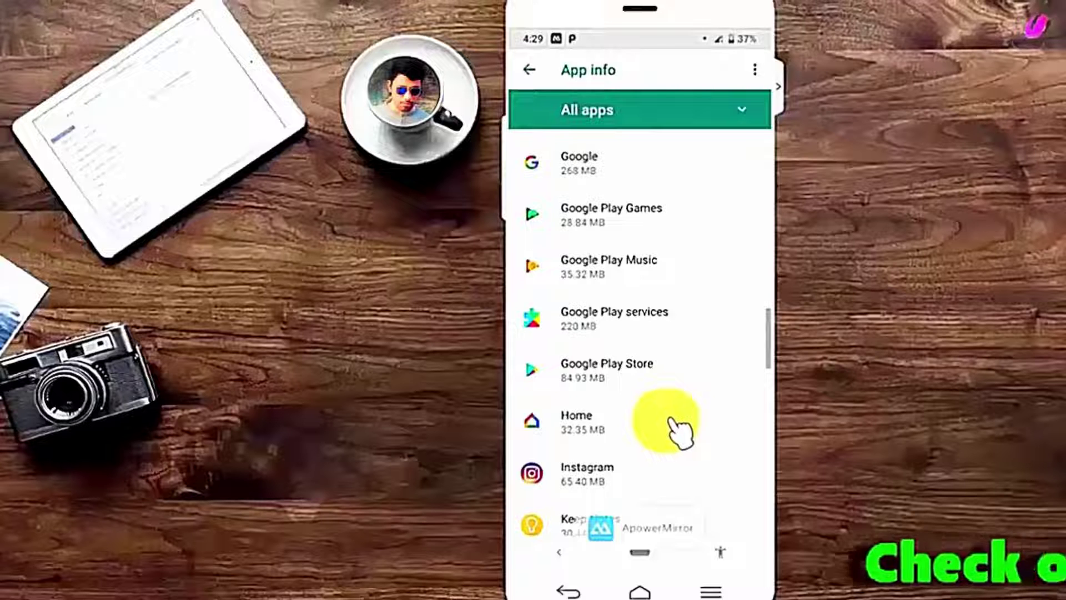
scroll(678, 427, down, 5)
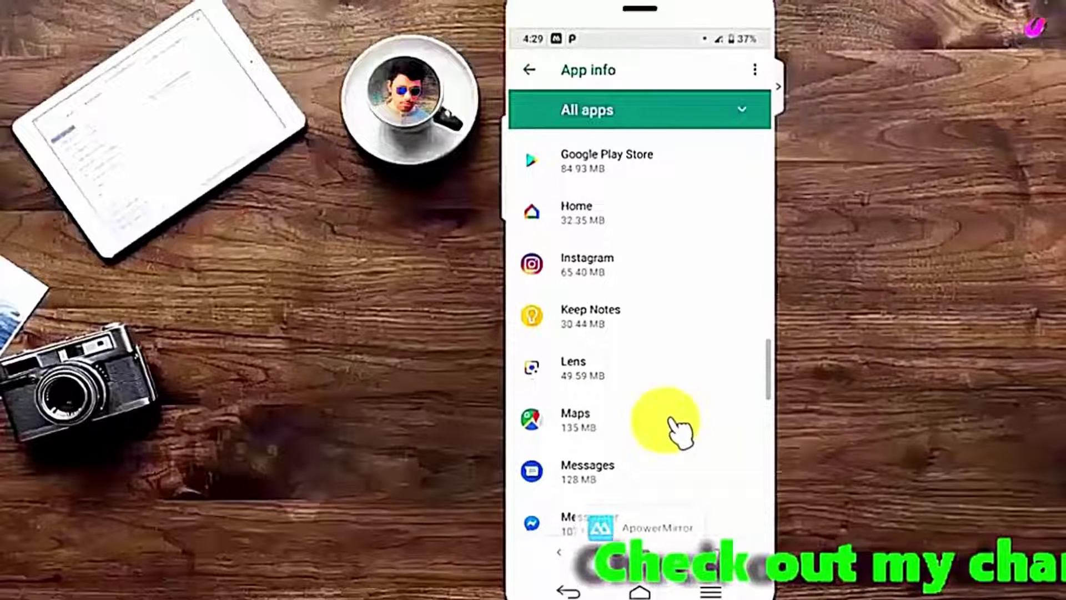
click(610, 270)
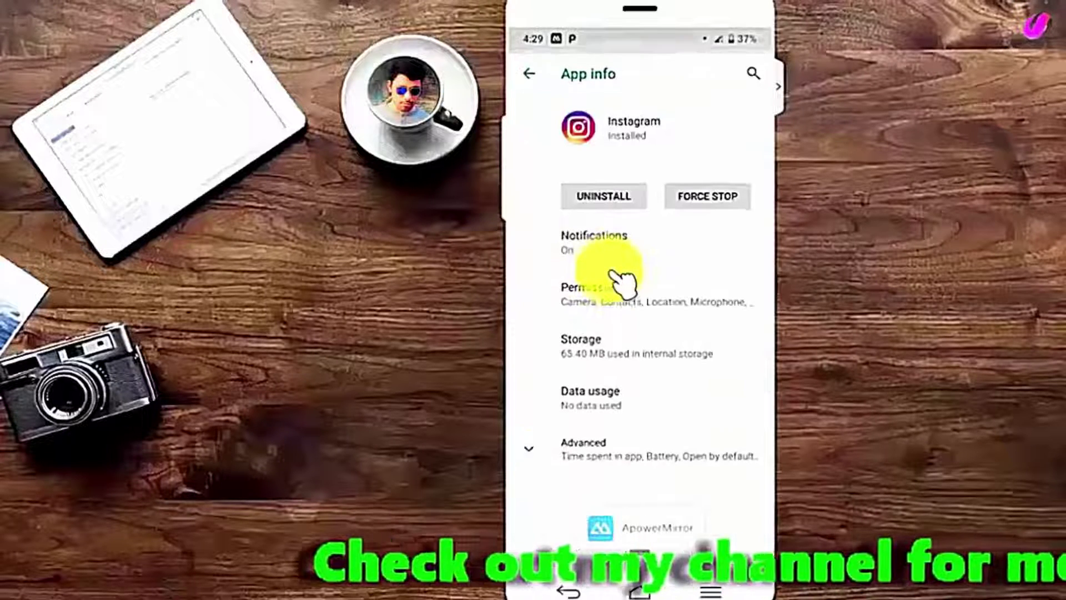
click(714, 201)
click(723, 327)
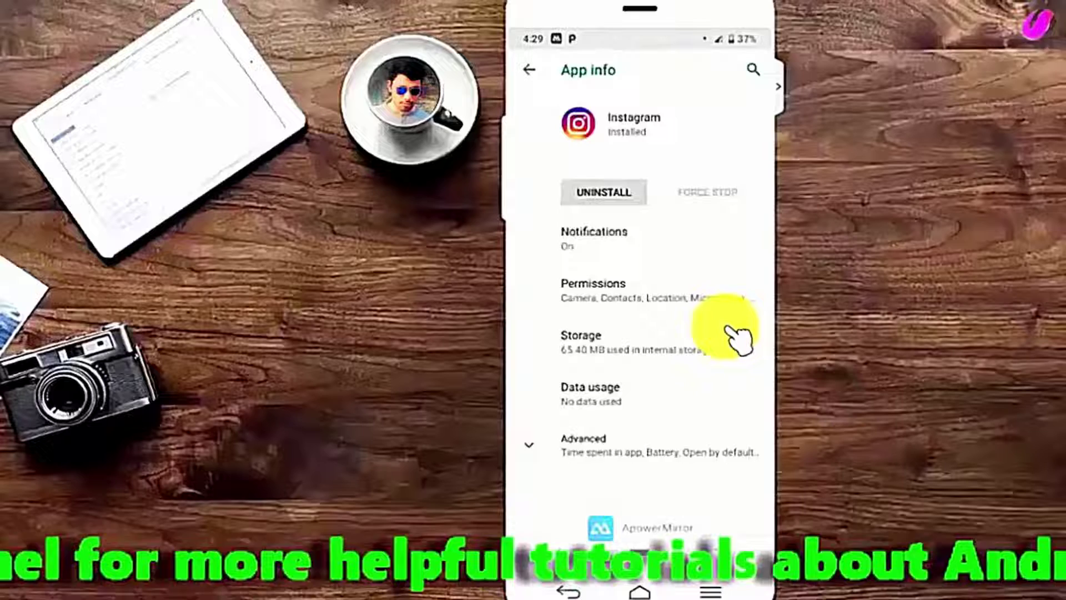
key(Escape)
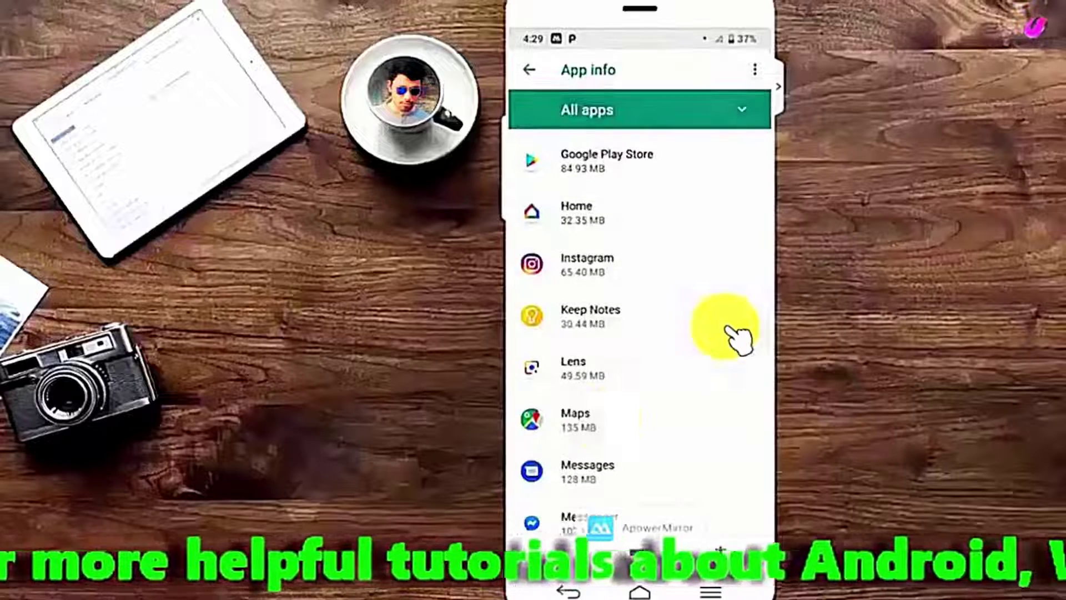
Return to the home screen and reopen Settings' full list of installed apps.
click(573, 594)
click(573, 594)
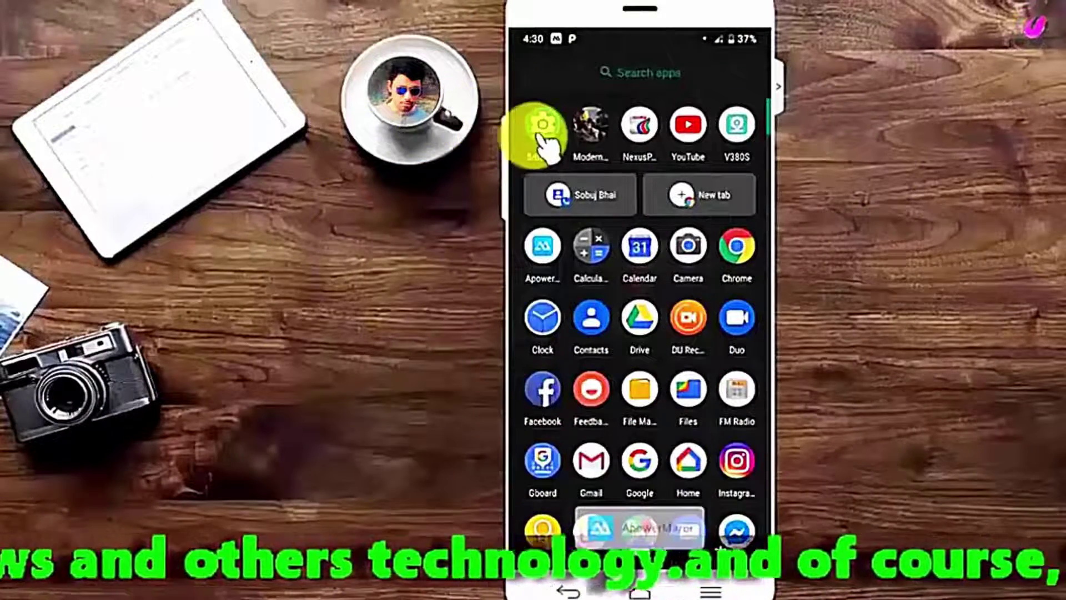
click(539, 134)
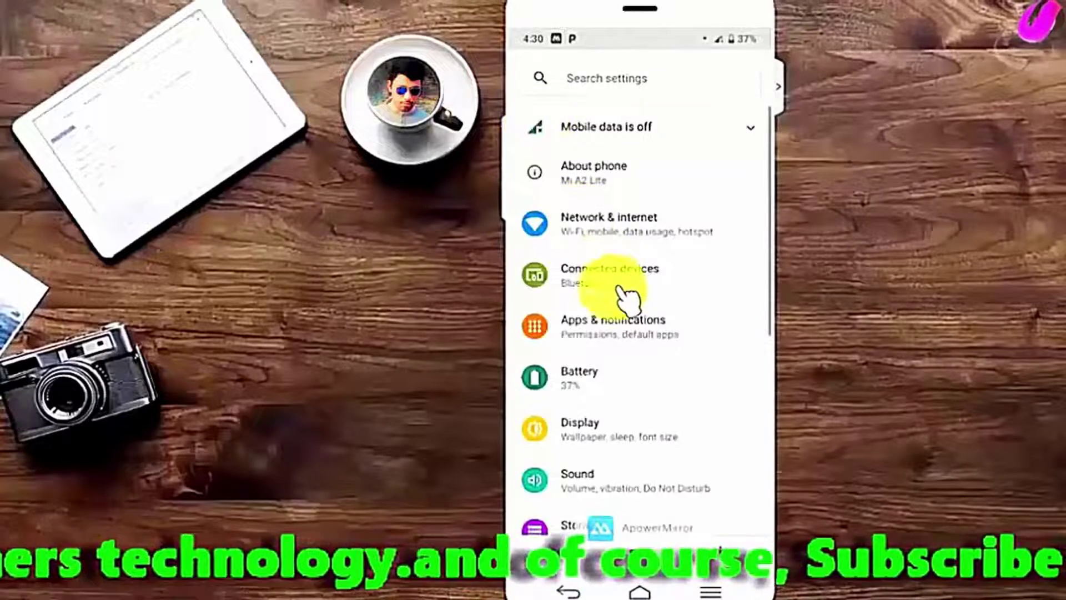
scroll(625, 295, down, 6)
scroll(605, 309, up, 7)
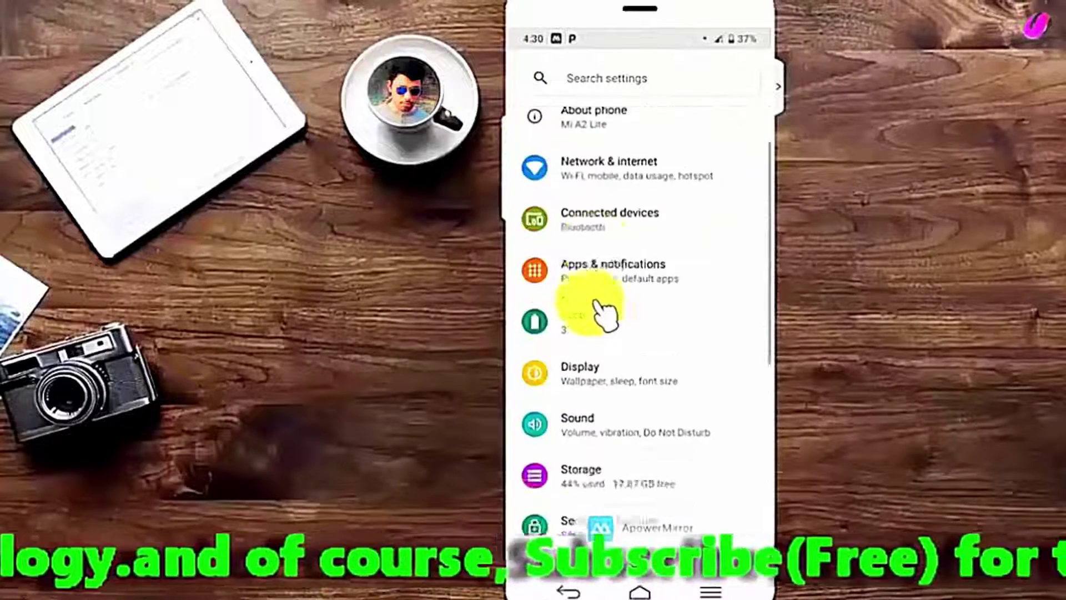
click(638, 331)
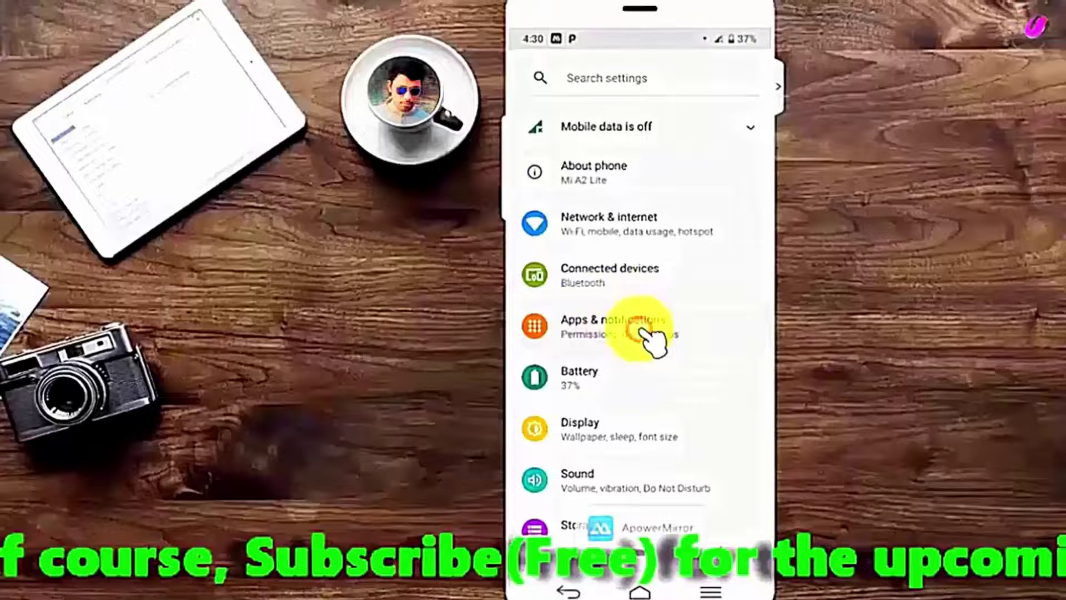
click(633, 405)
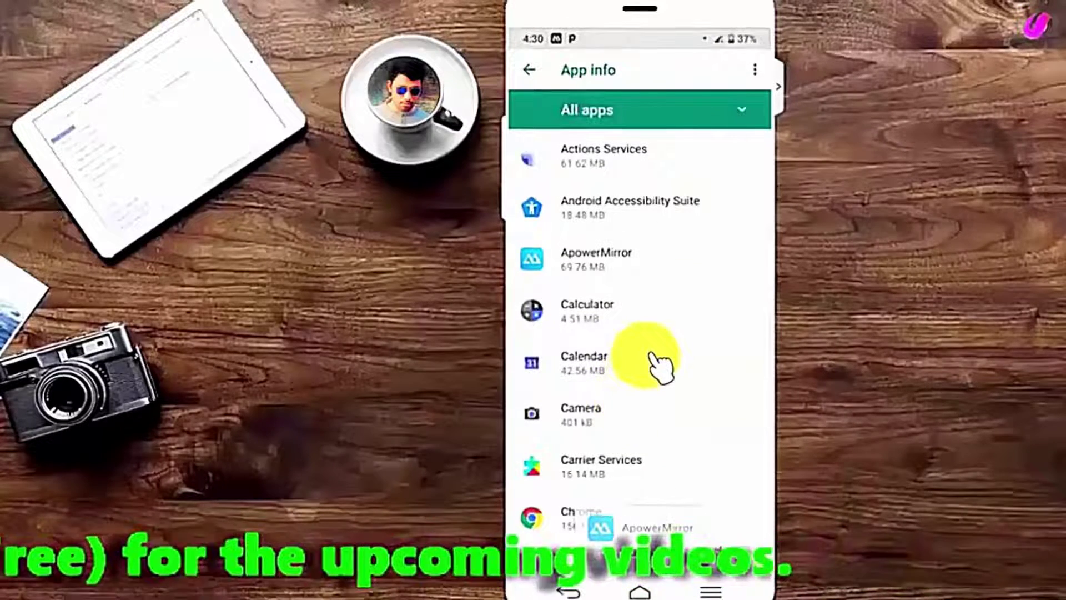
Uninstall Instagram from its App info page.
scroll(655, 358, down, 10)
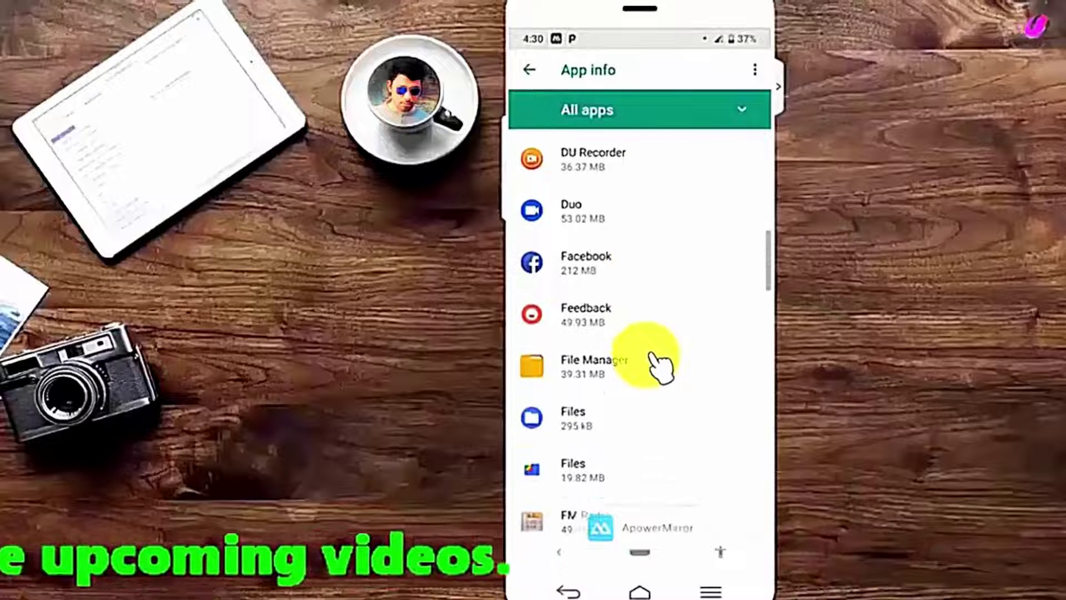
scroll(660, 364, down, 10)
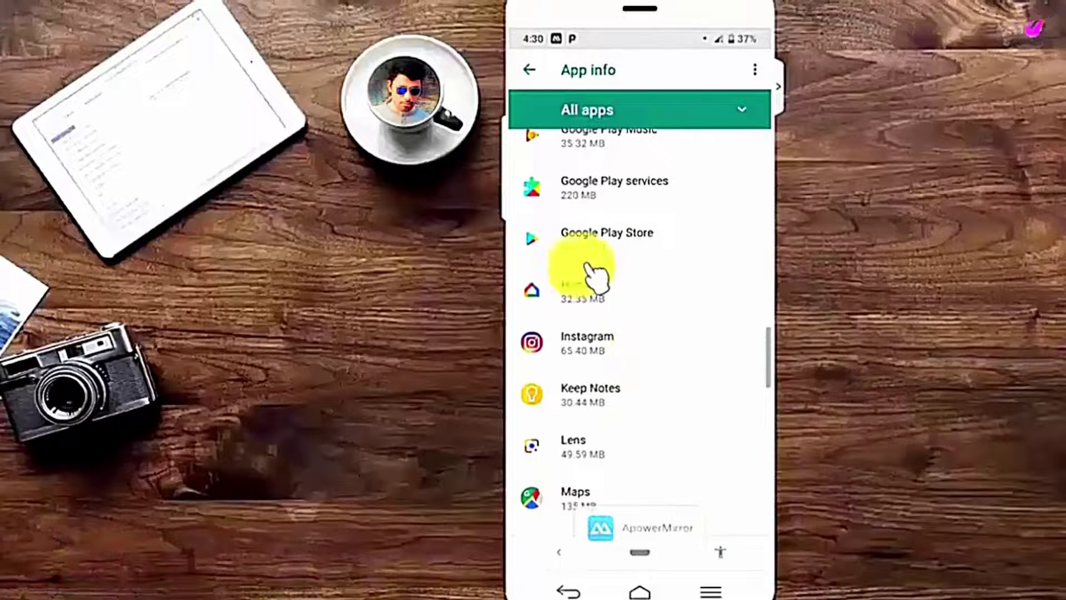
click(656, 346)
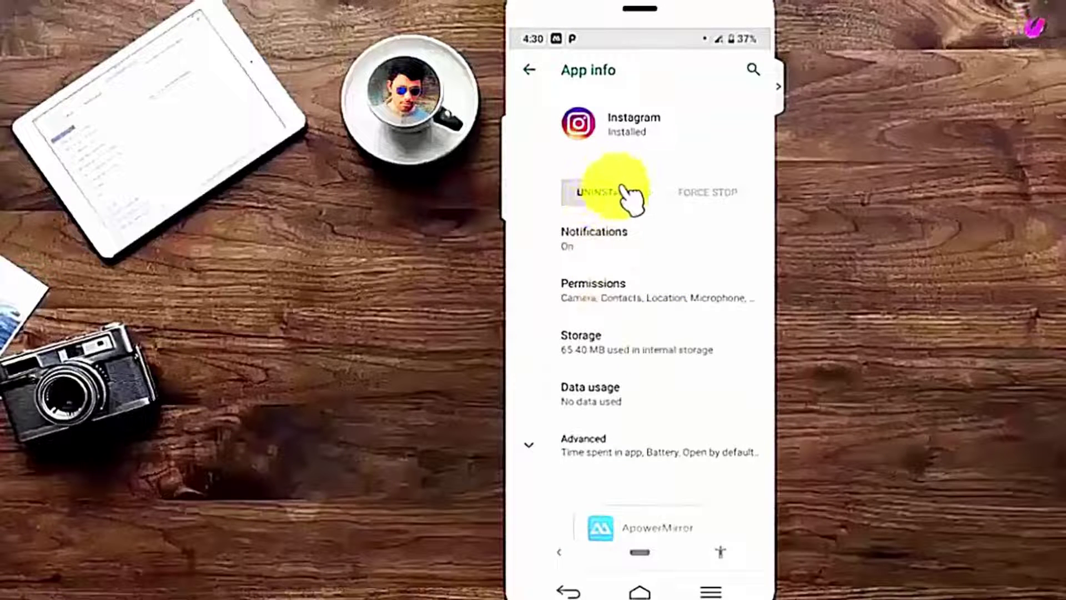
click(601, 191)
click(723, 332)
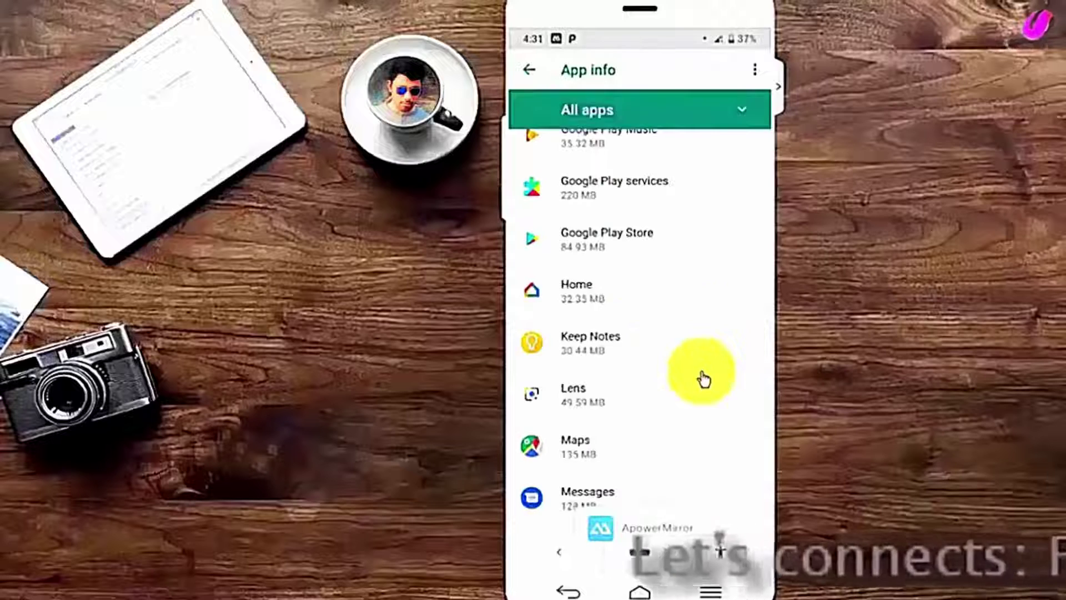
Reinstall Instagram from Play Store via an 'ins' search, launch it, then show the app drawer.
click(569, 591)
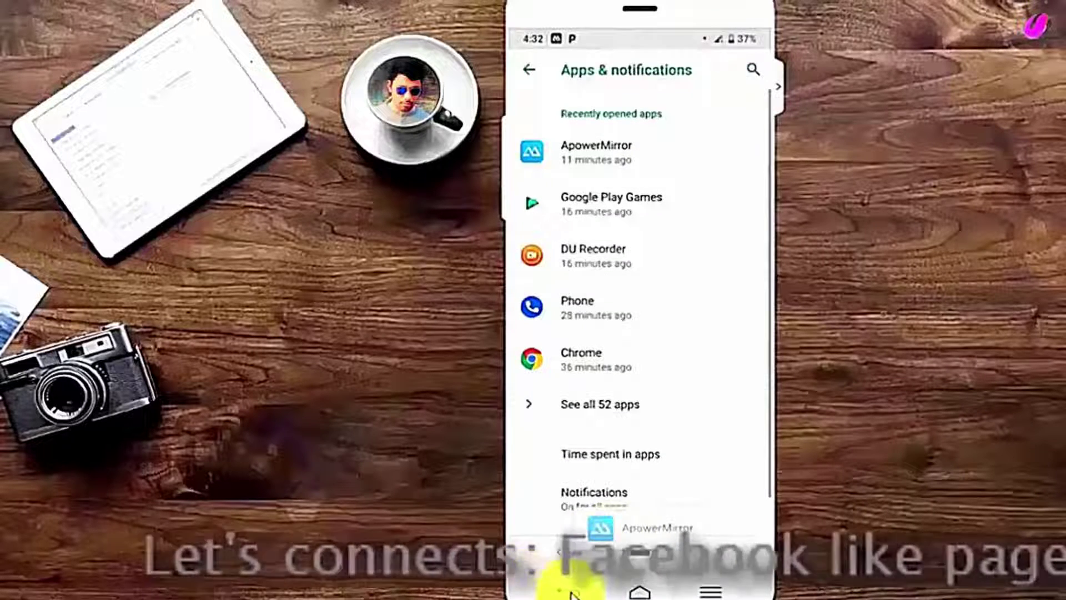
click(568, 590)
click(568, 590)
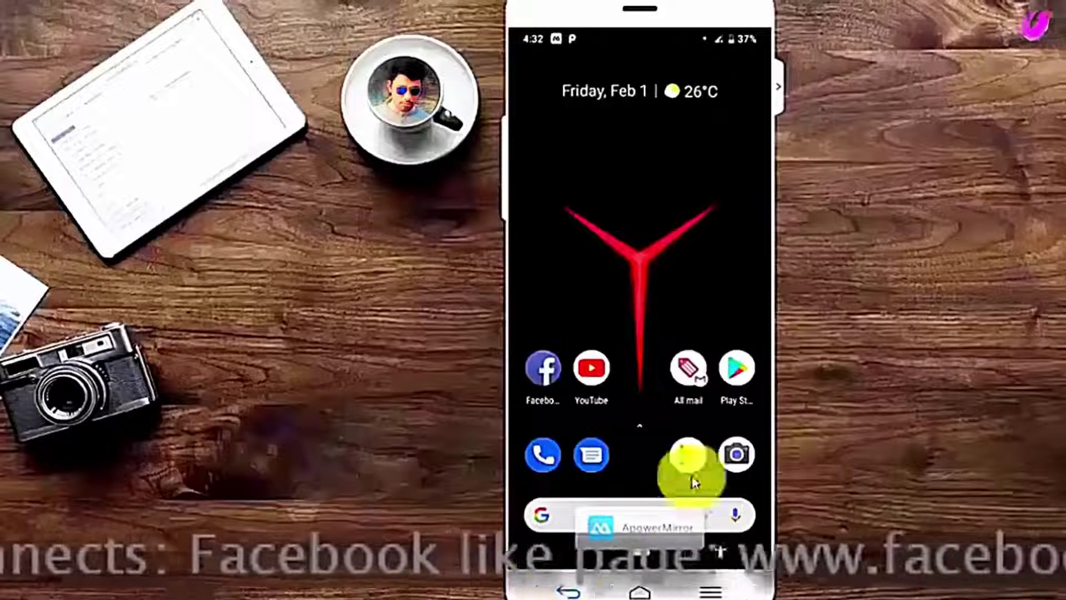
click(738, 370)
click(633, 83)
text(ins)
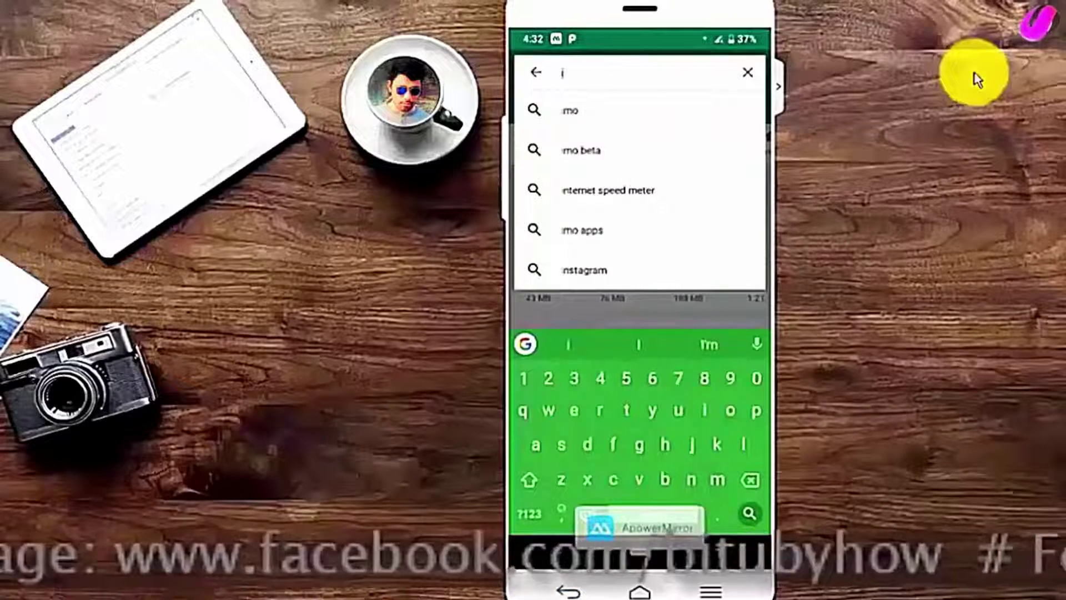
click(583, 111)
click(712, 210)
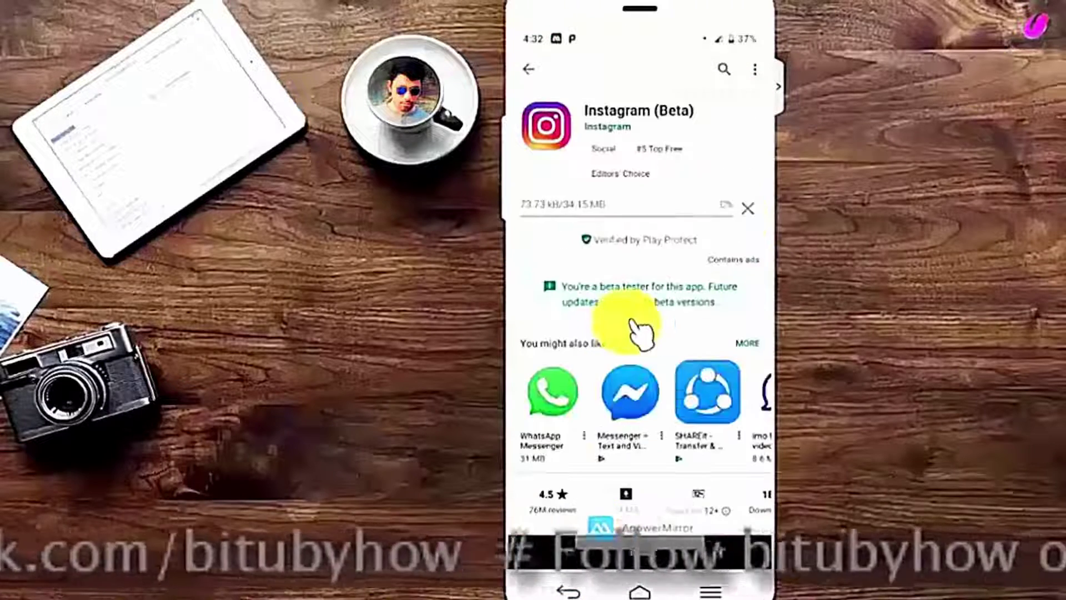
click(705, 216)
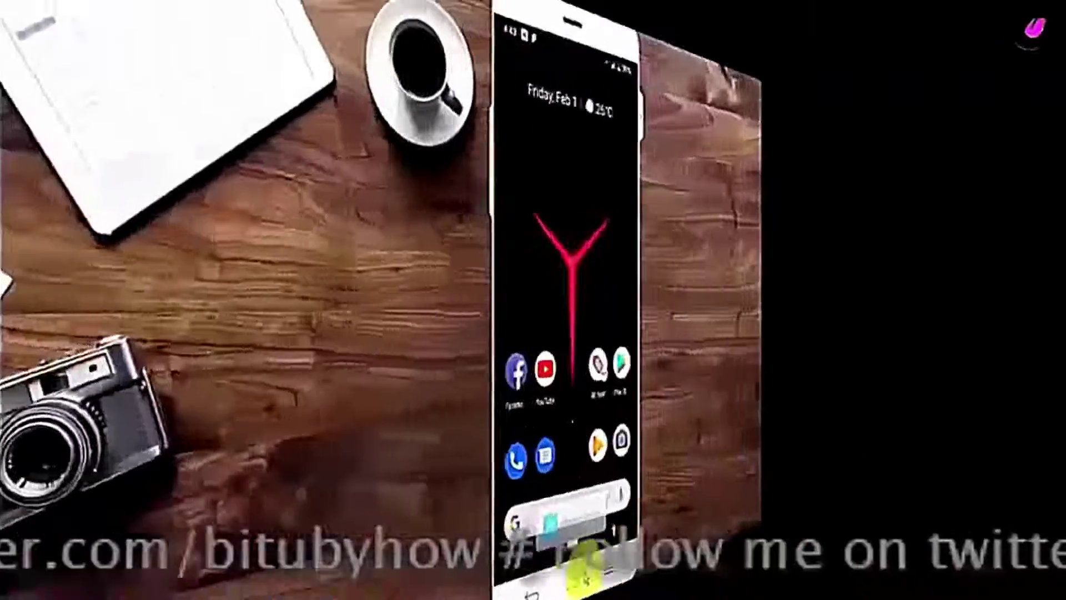
drag(583, 574, 624, 542)
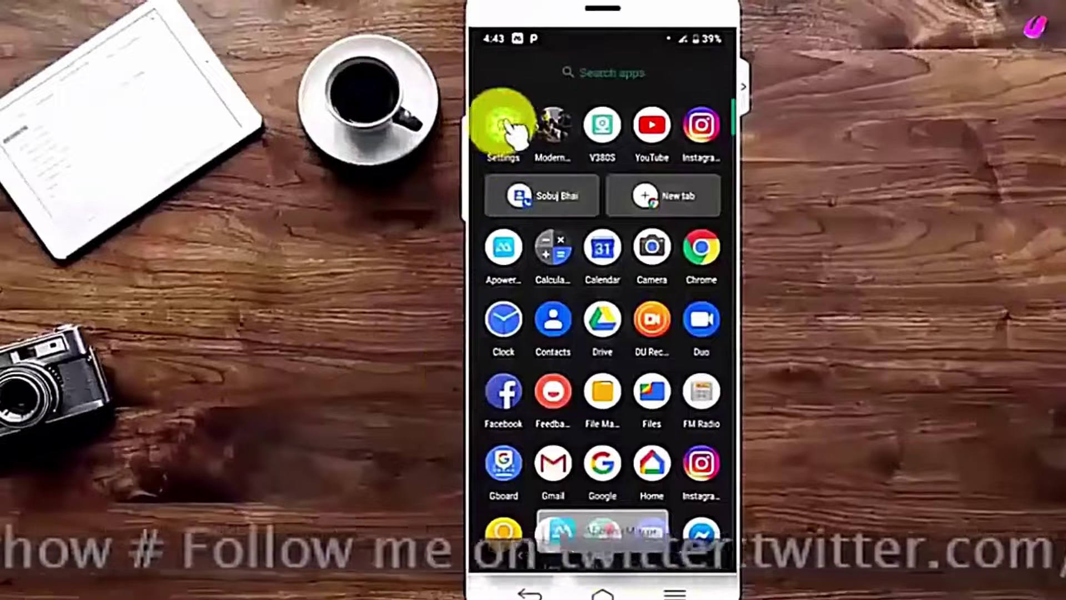
Go to Settings > System and expand Advanced to reveal Reset options.
click(502, 125)
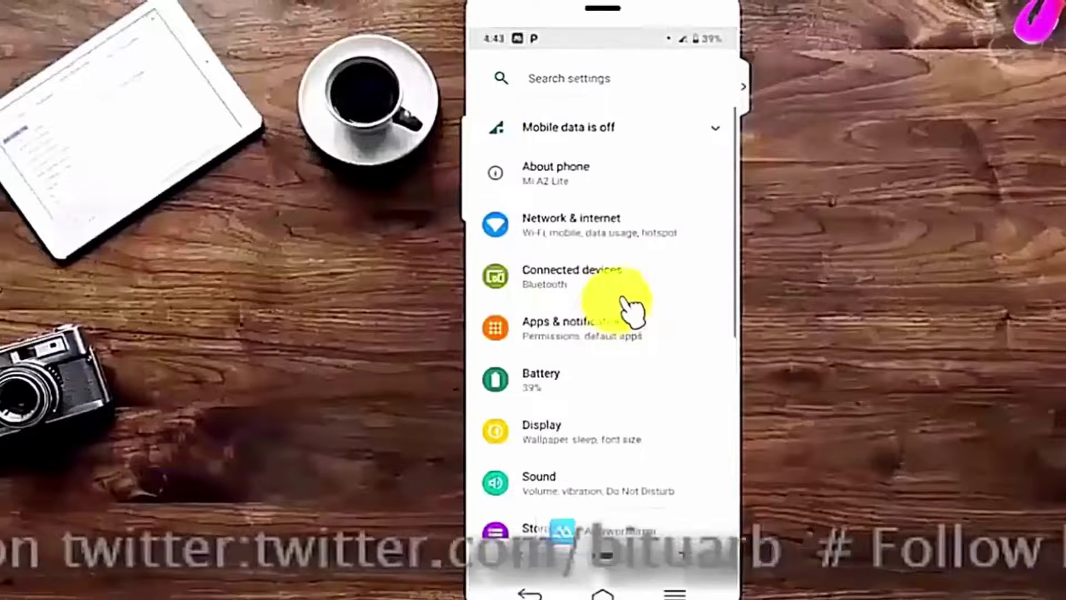
scroll(631, 309, down, 5)
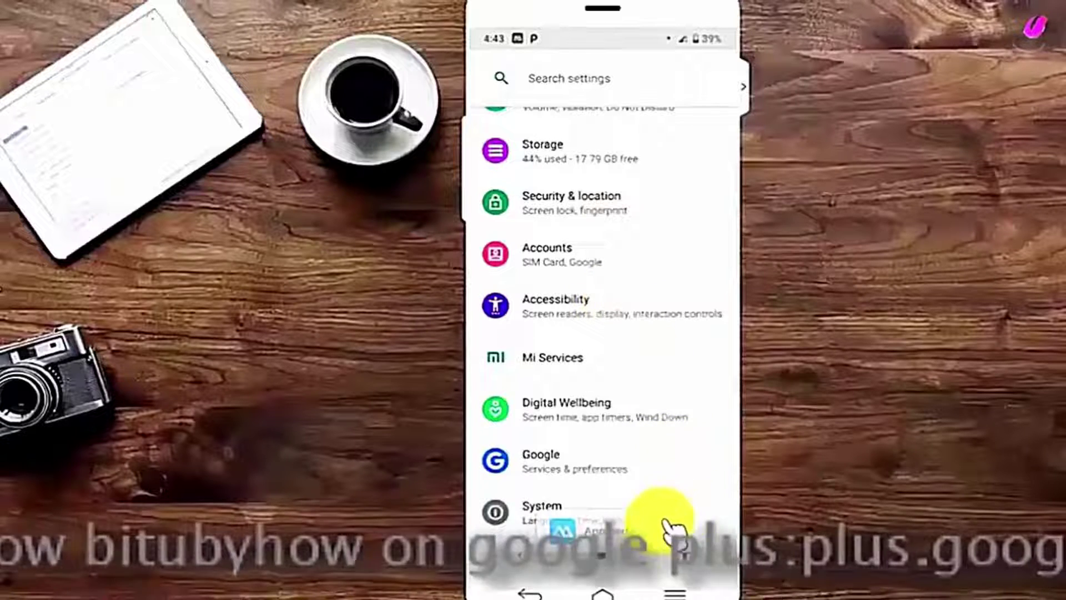
click(690, 520)
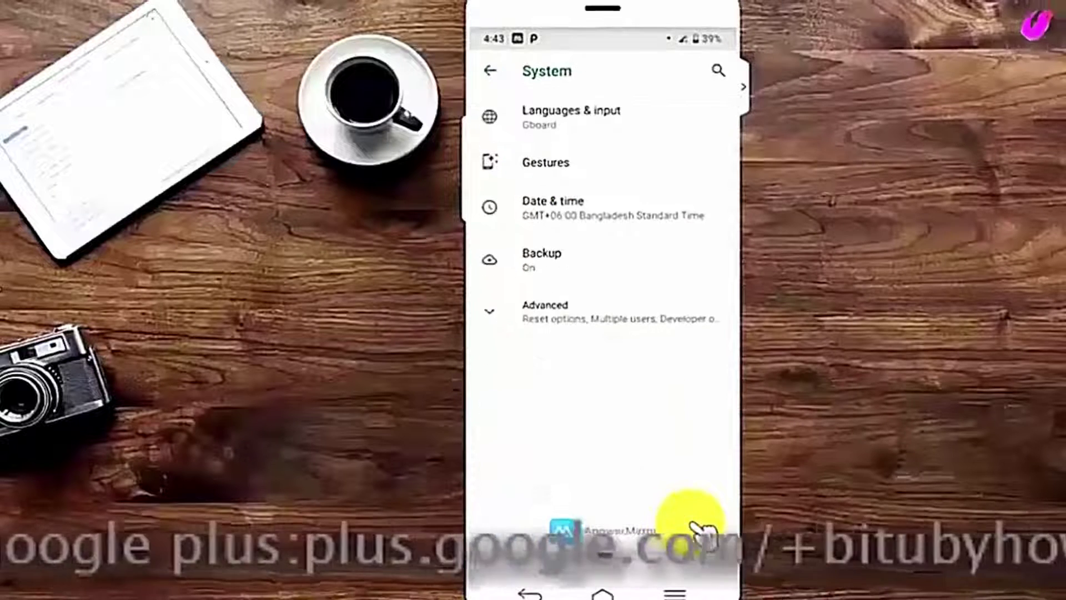
click(571, 319)
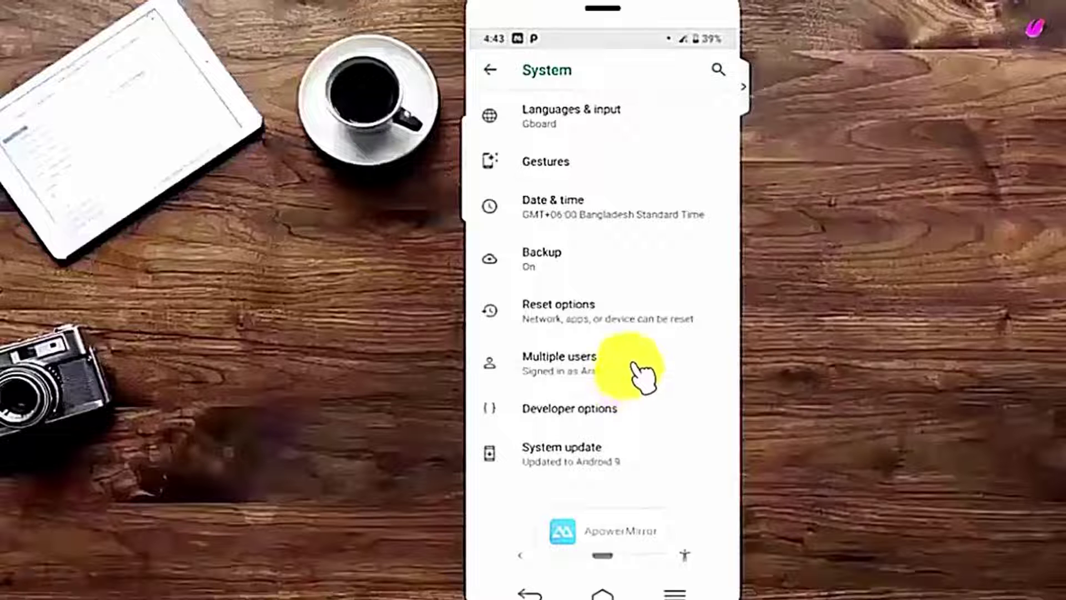
Go to Reset options > Erase all data (factory reset) and confirm with RESET PHONE.
click(621, 322)
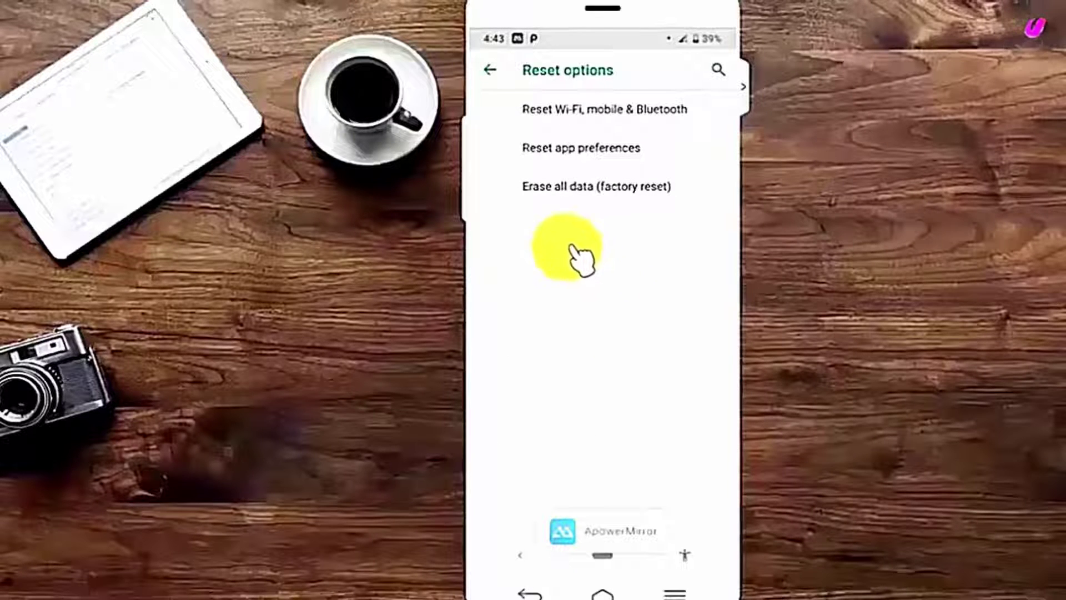
click(609, 191)
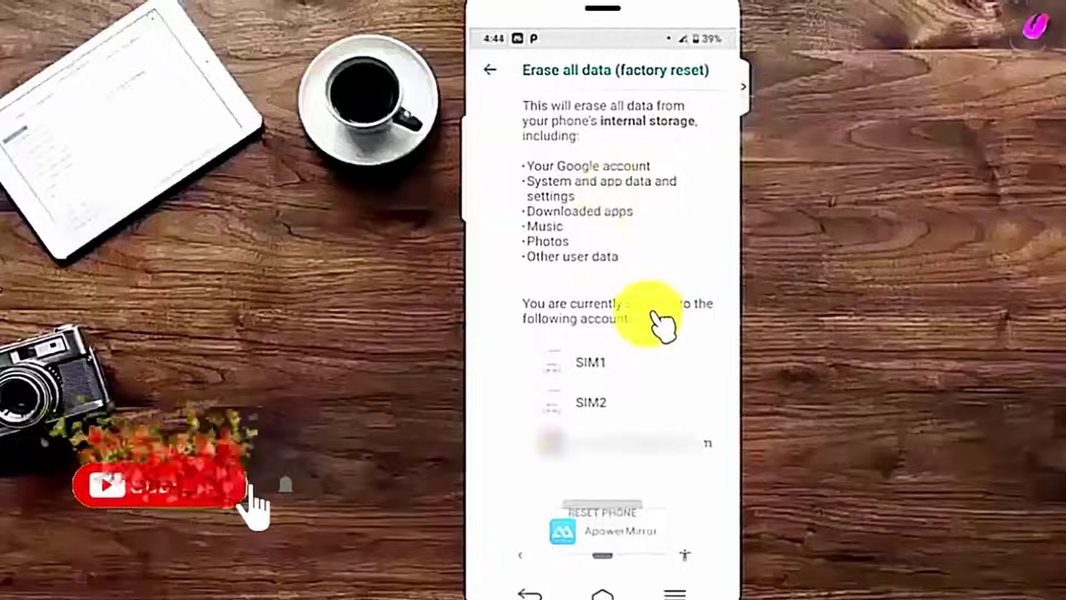
click(617, 502)
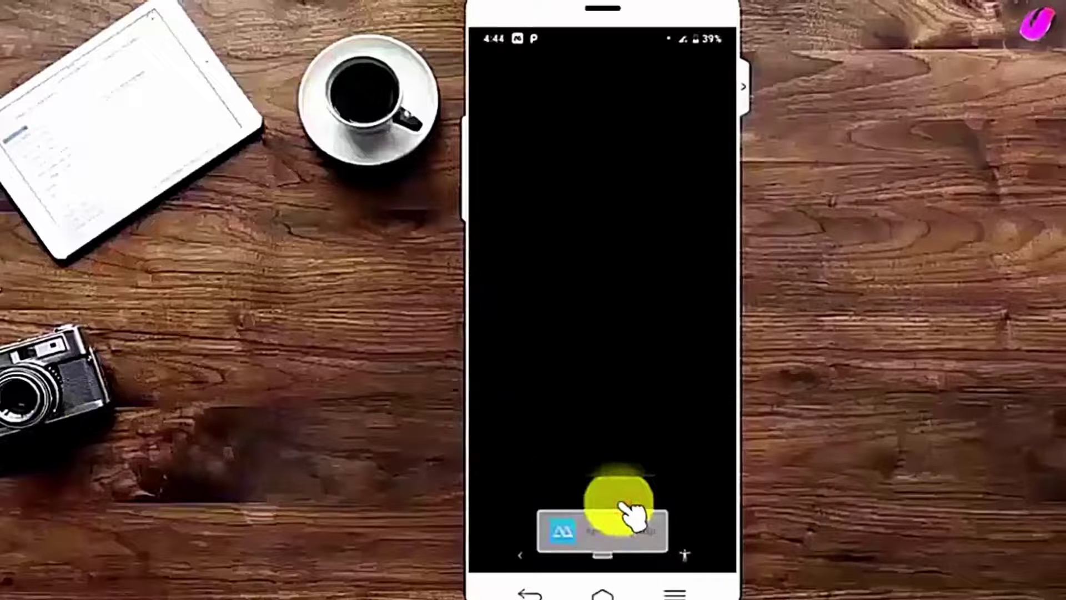